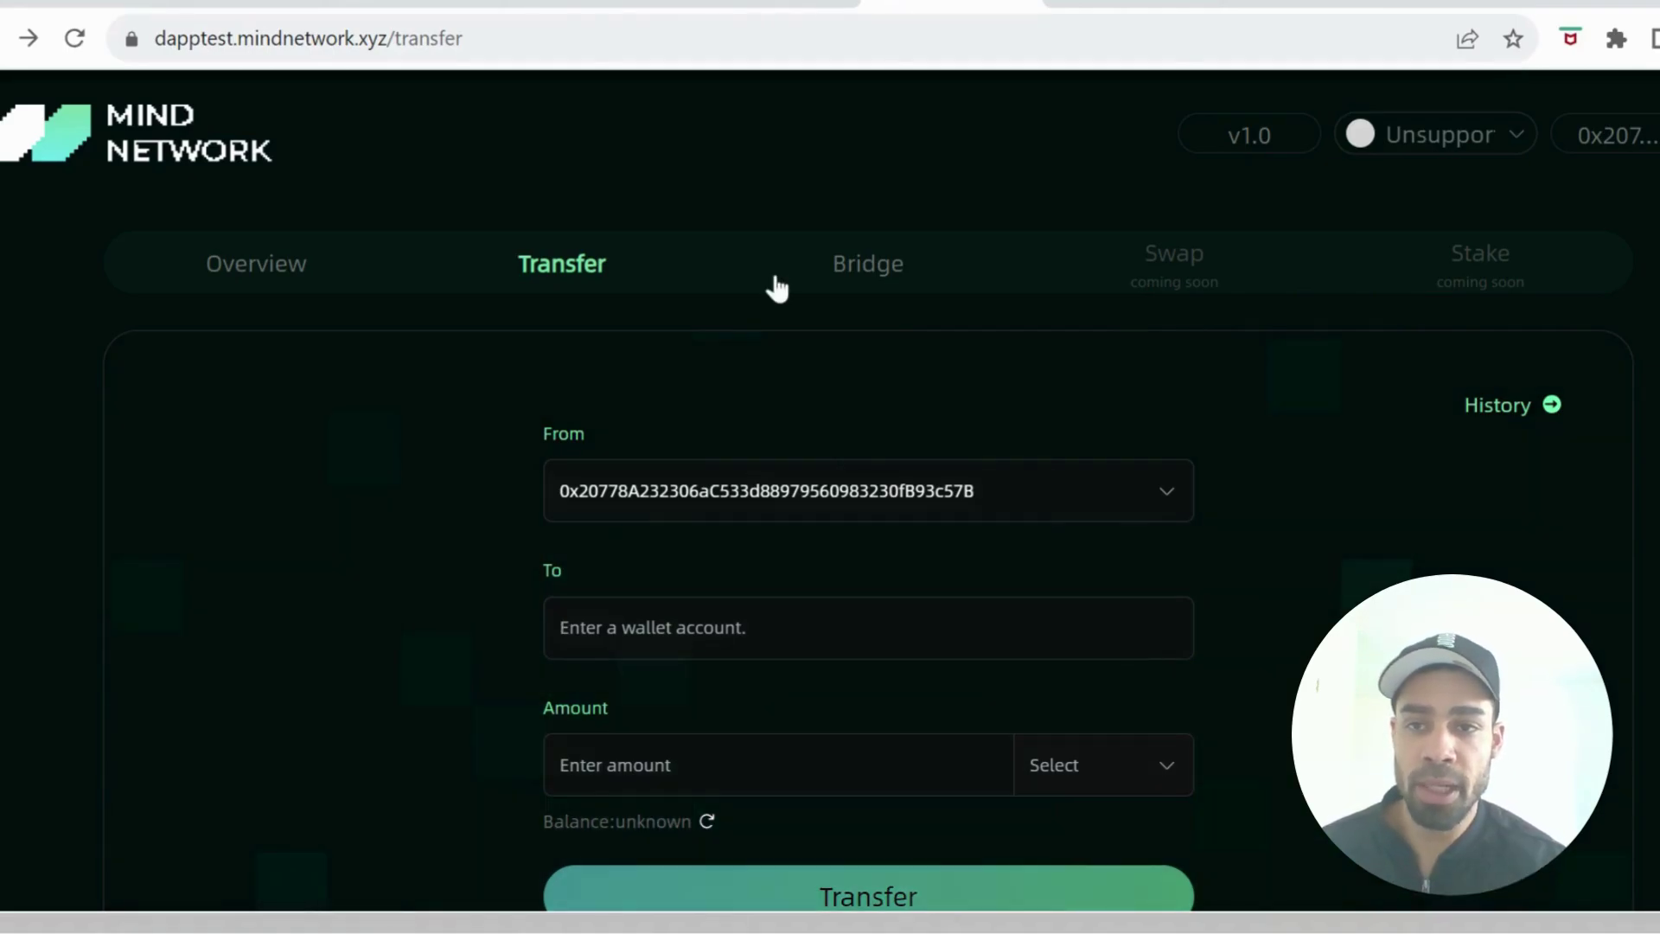
pyautogui.hotkey('ctrl', 'Tab')
pyautogui.scroll(-3, 781, 554)
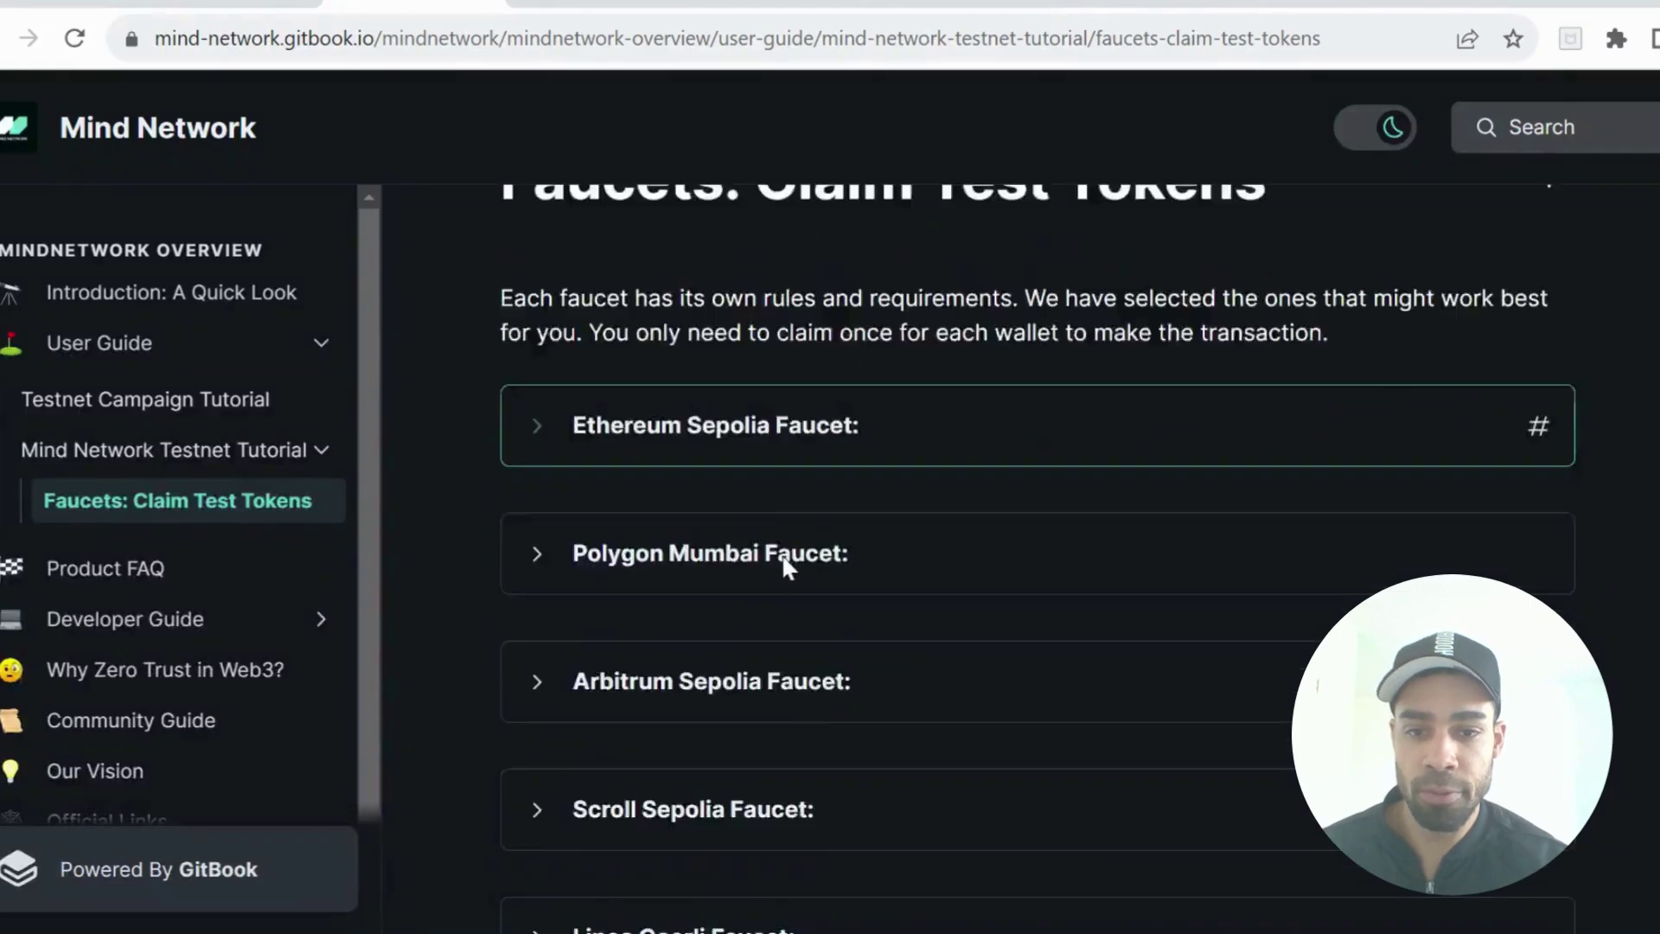
pyautogui.scroll(-3, 782, 567)
pyautogui.scroll(-2, 783, 567)
pyautogui.scroll(5, 783, 553)
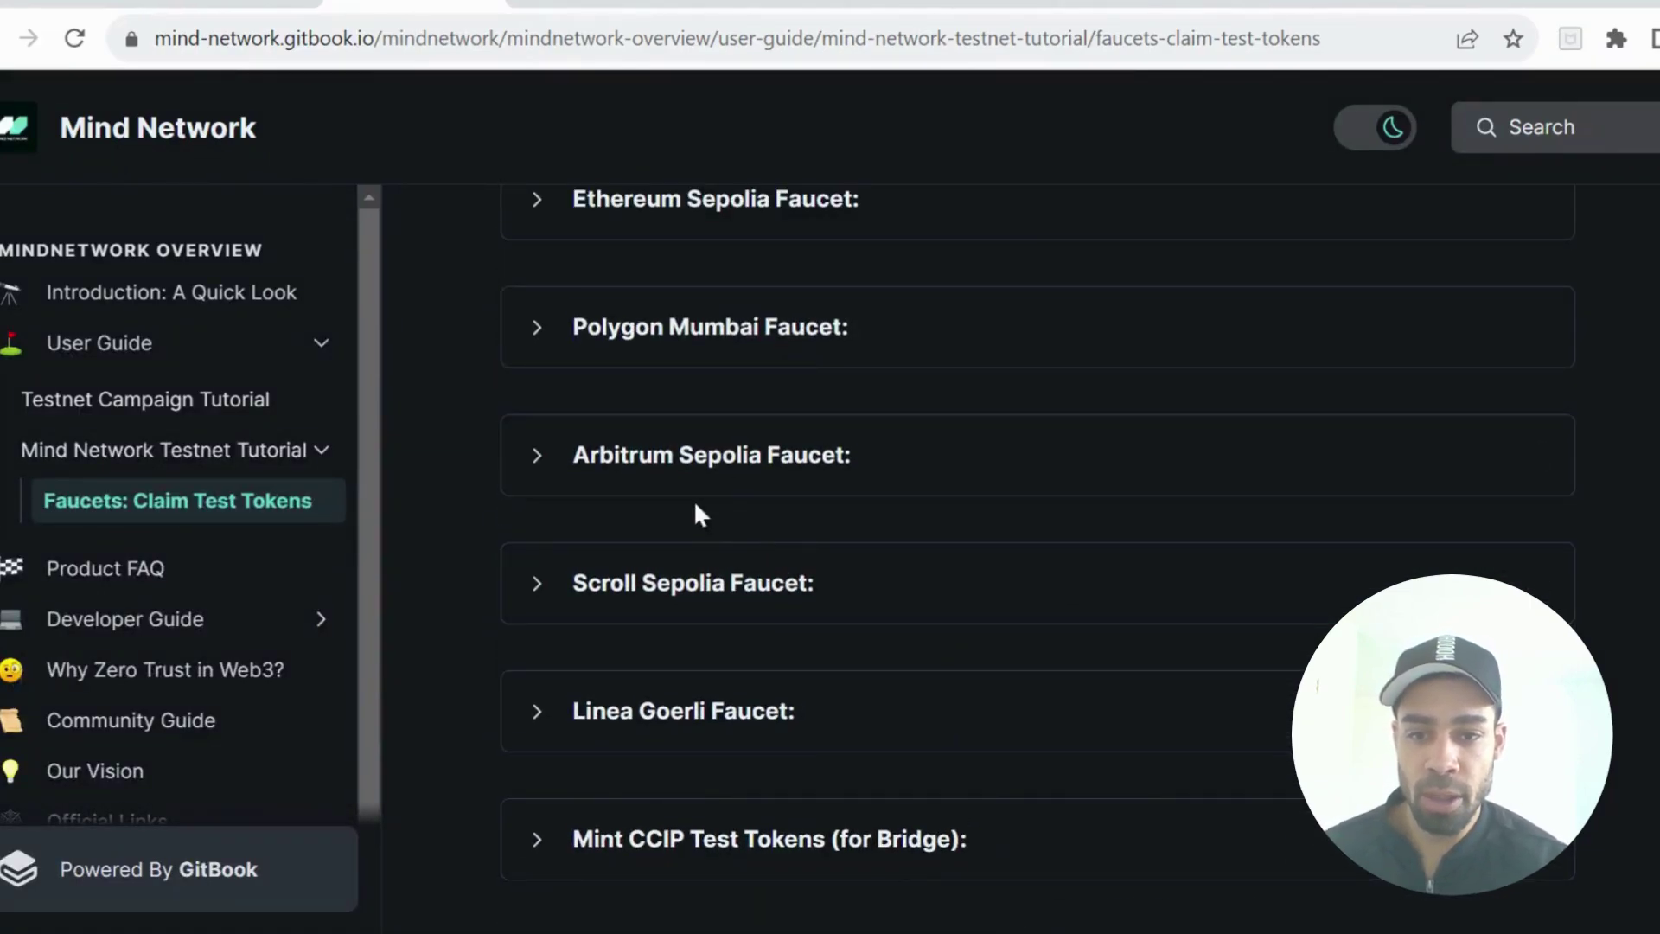
pyautogui.moveTo(694, 461)
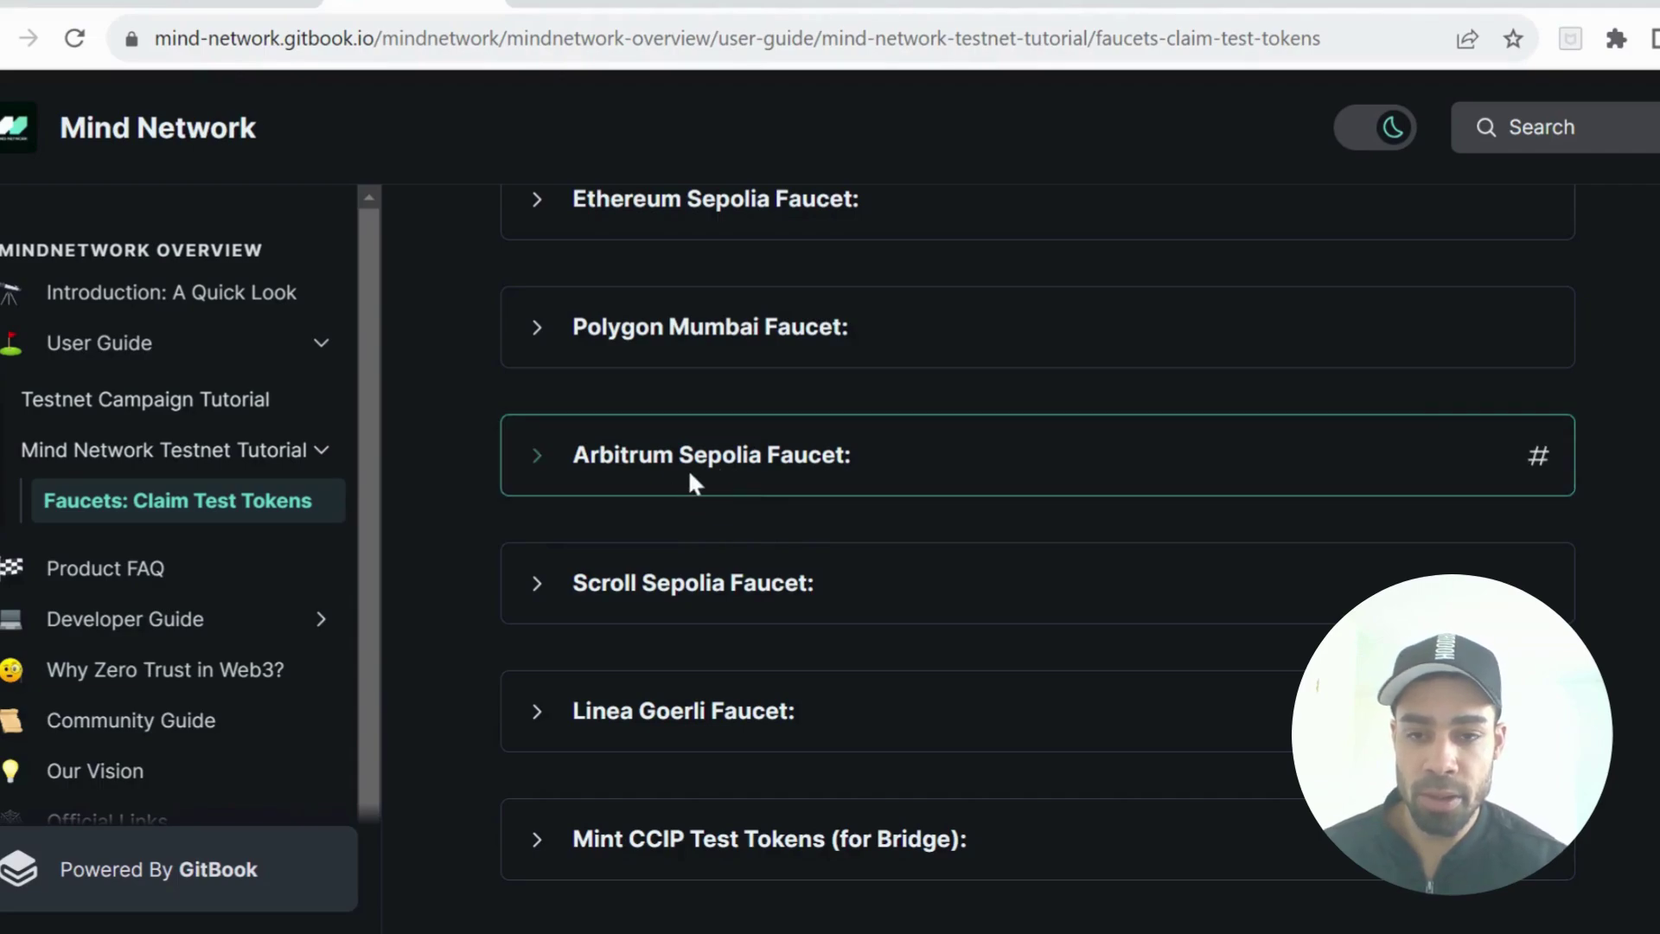
pyautogui.scroll(-1, 688, 468)
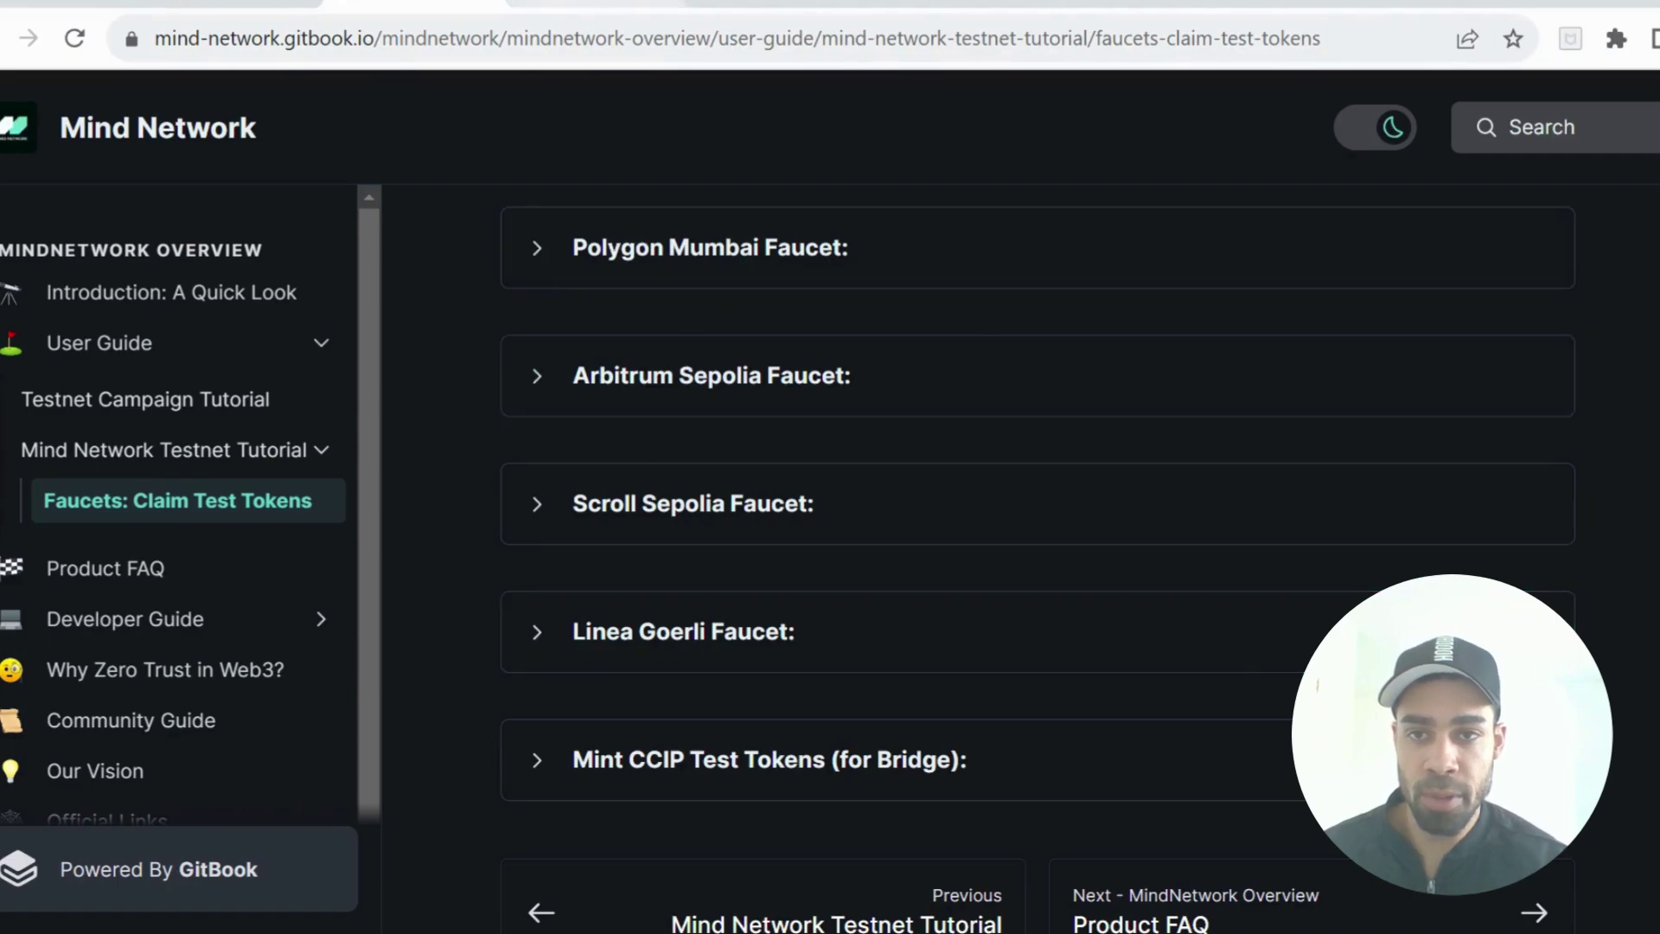
pyautogui.click(598, 4)
pyautogui.scroll(-1, 748, 511)
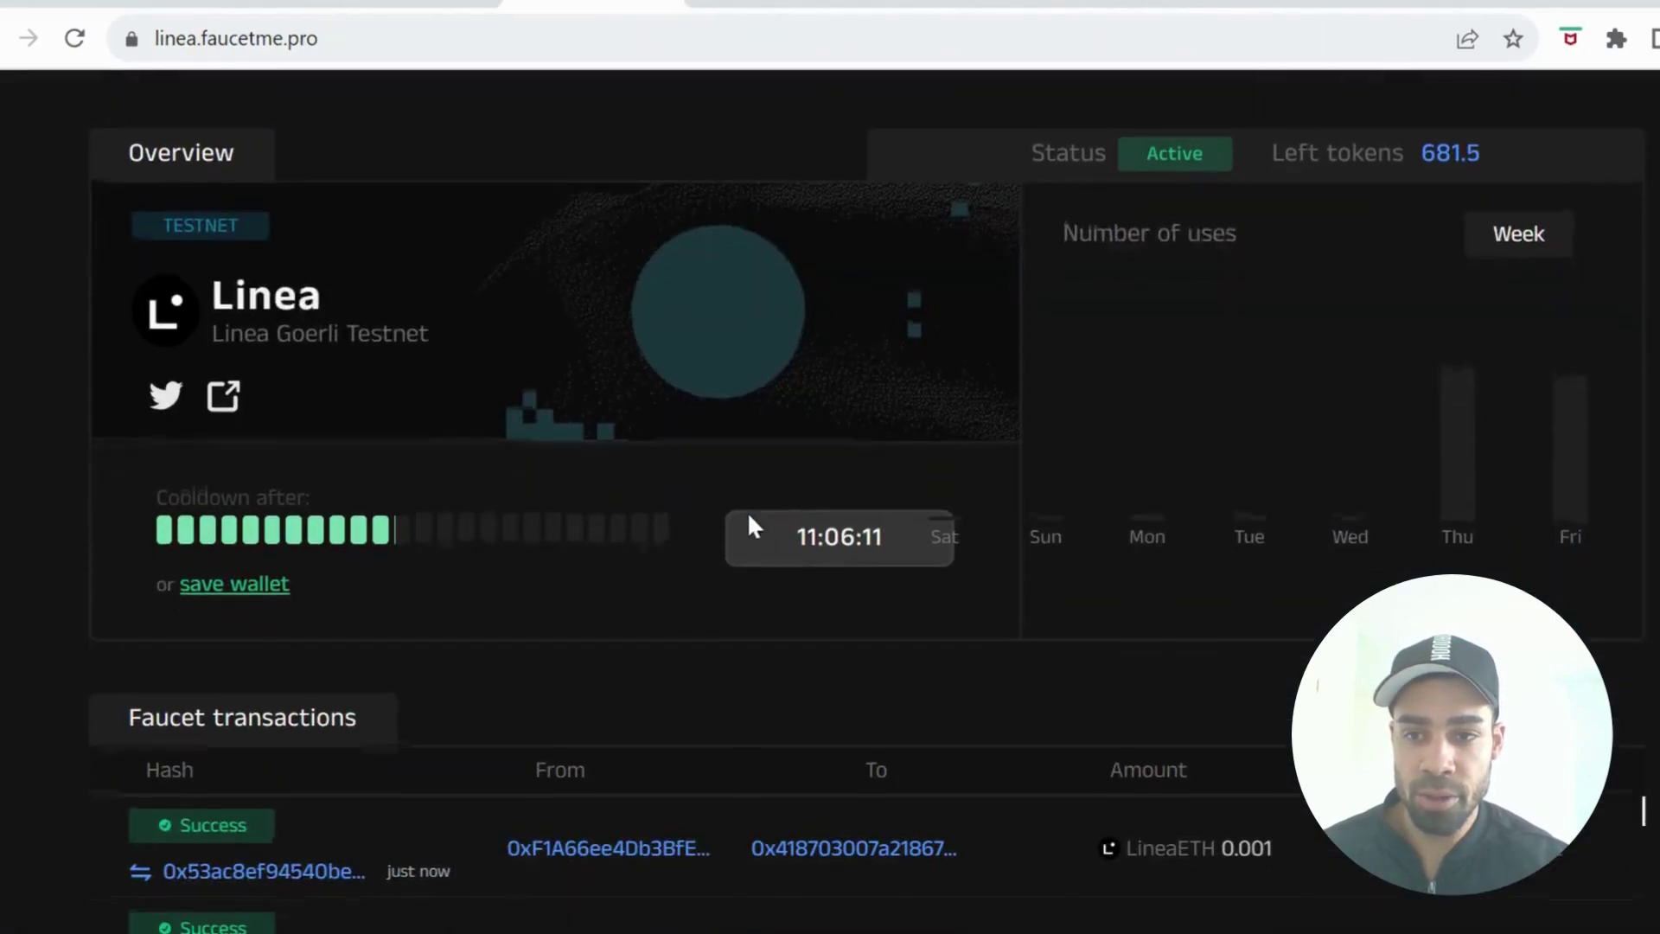
pyautogui.scroll(1, 748, 525)
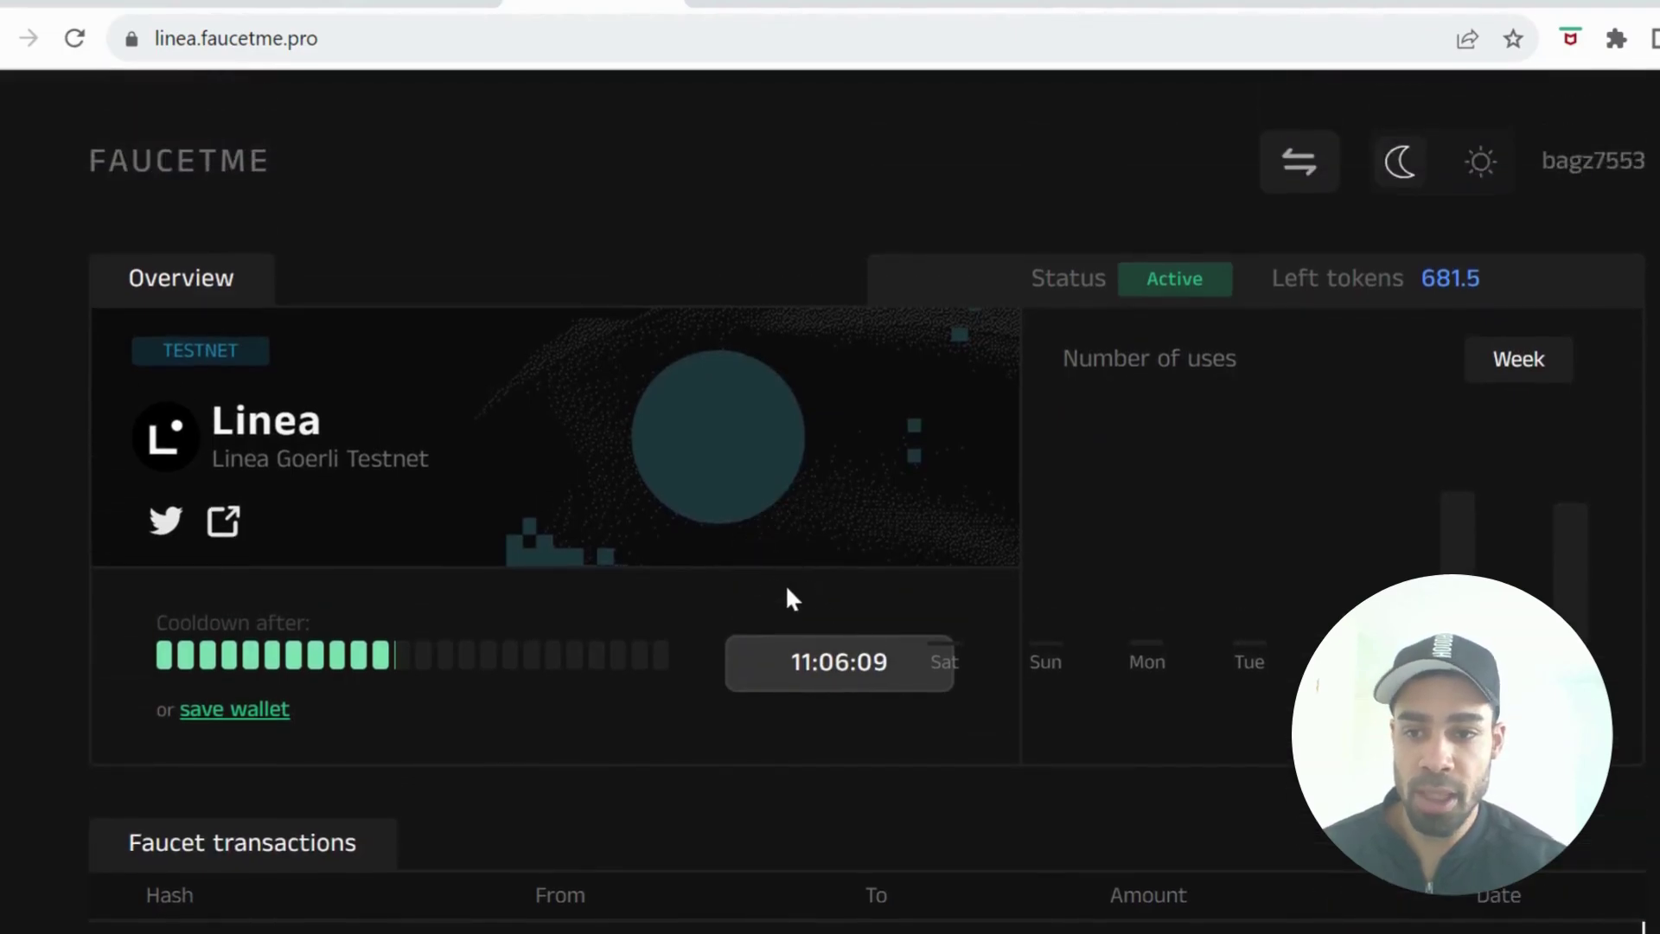
pyautogui.click(366, 5)
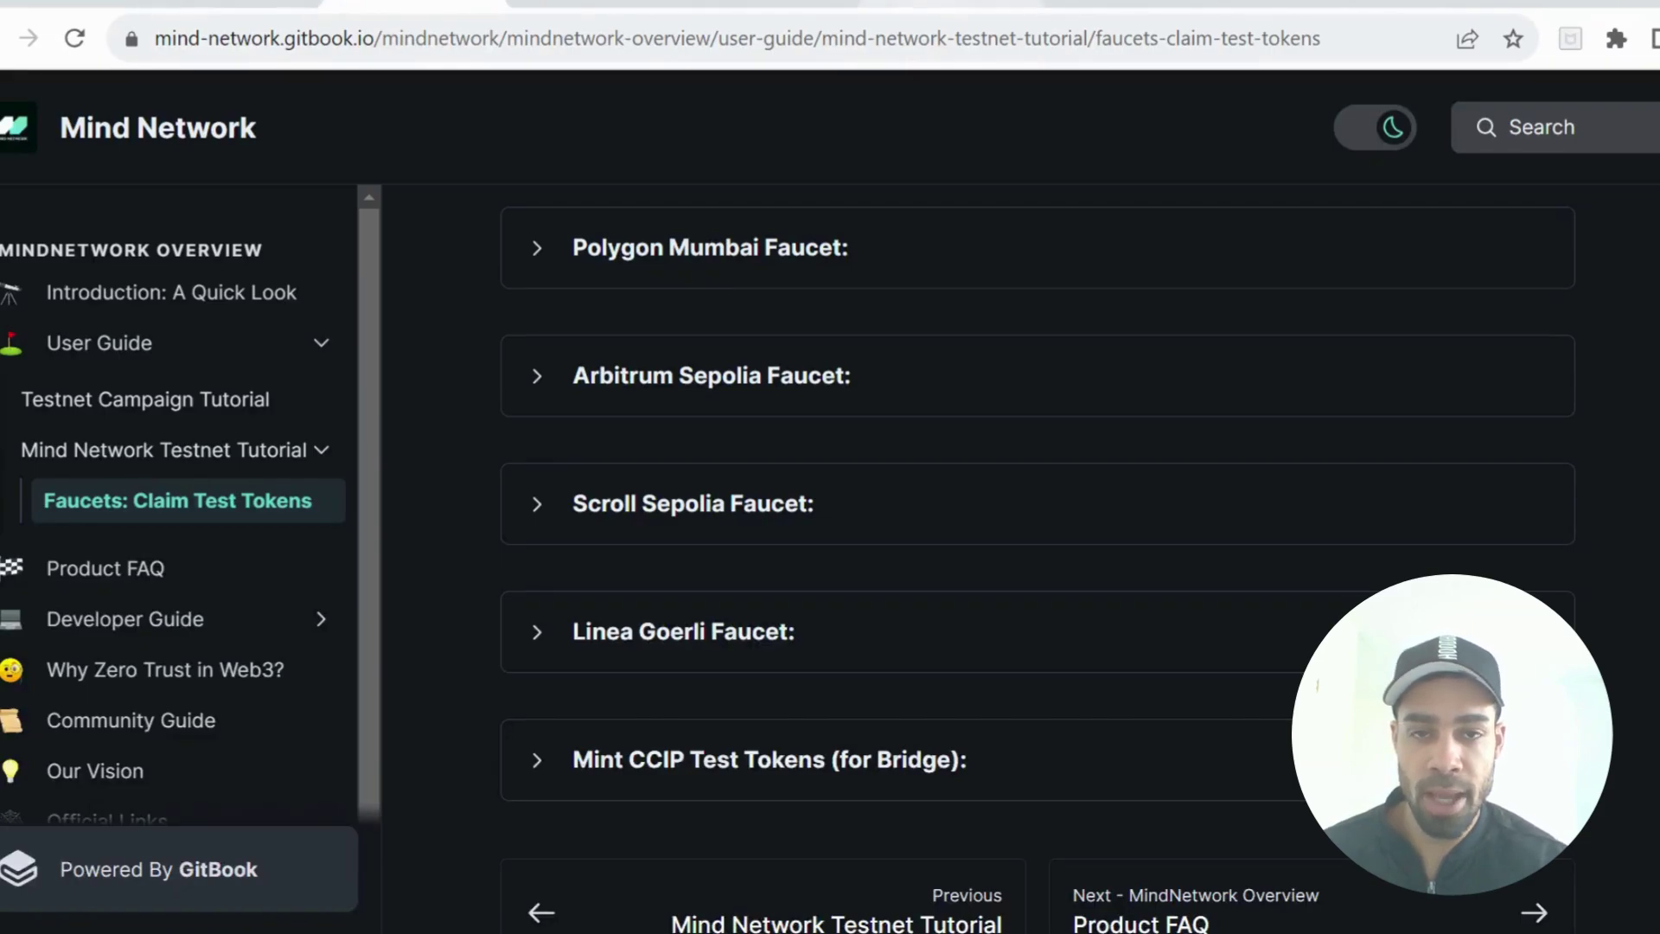
# Step: Switch the Transfer page network to Scroll Sepolia and focus the recipient address field
pyautogui.click(954, 4)
pyautogui.click(1437, 135)
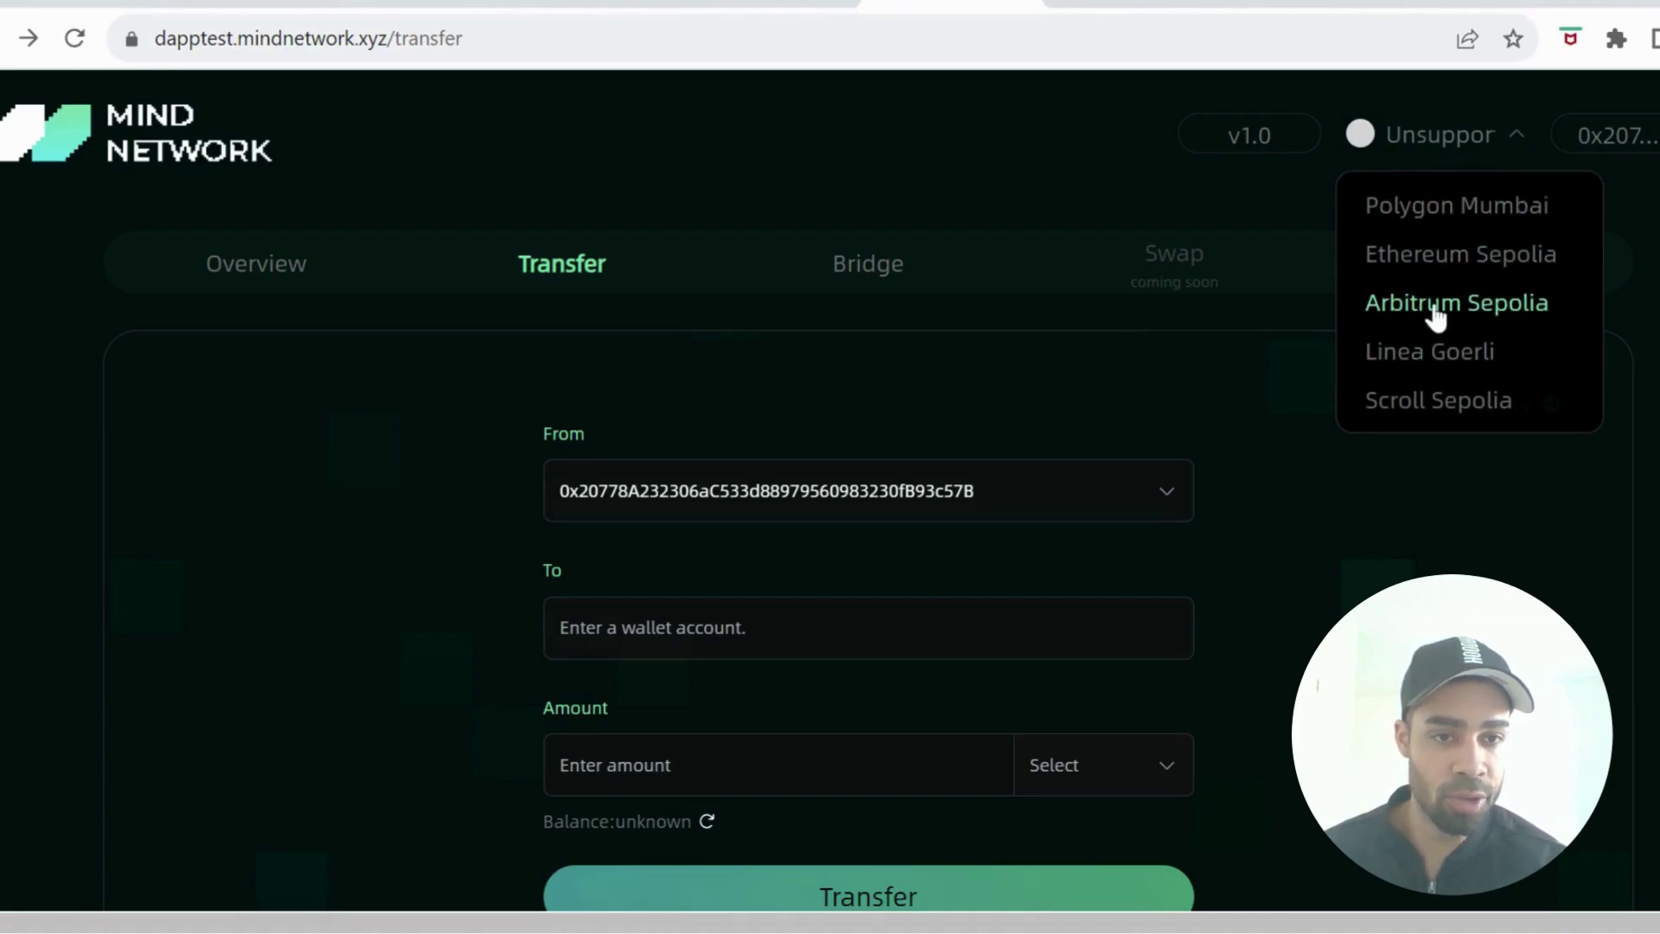
pyautogui.click(1438, 401)
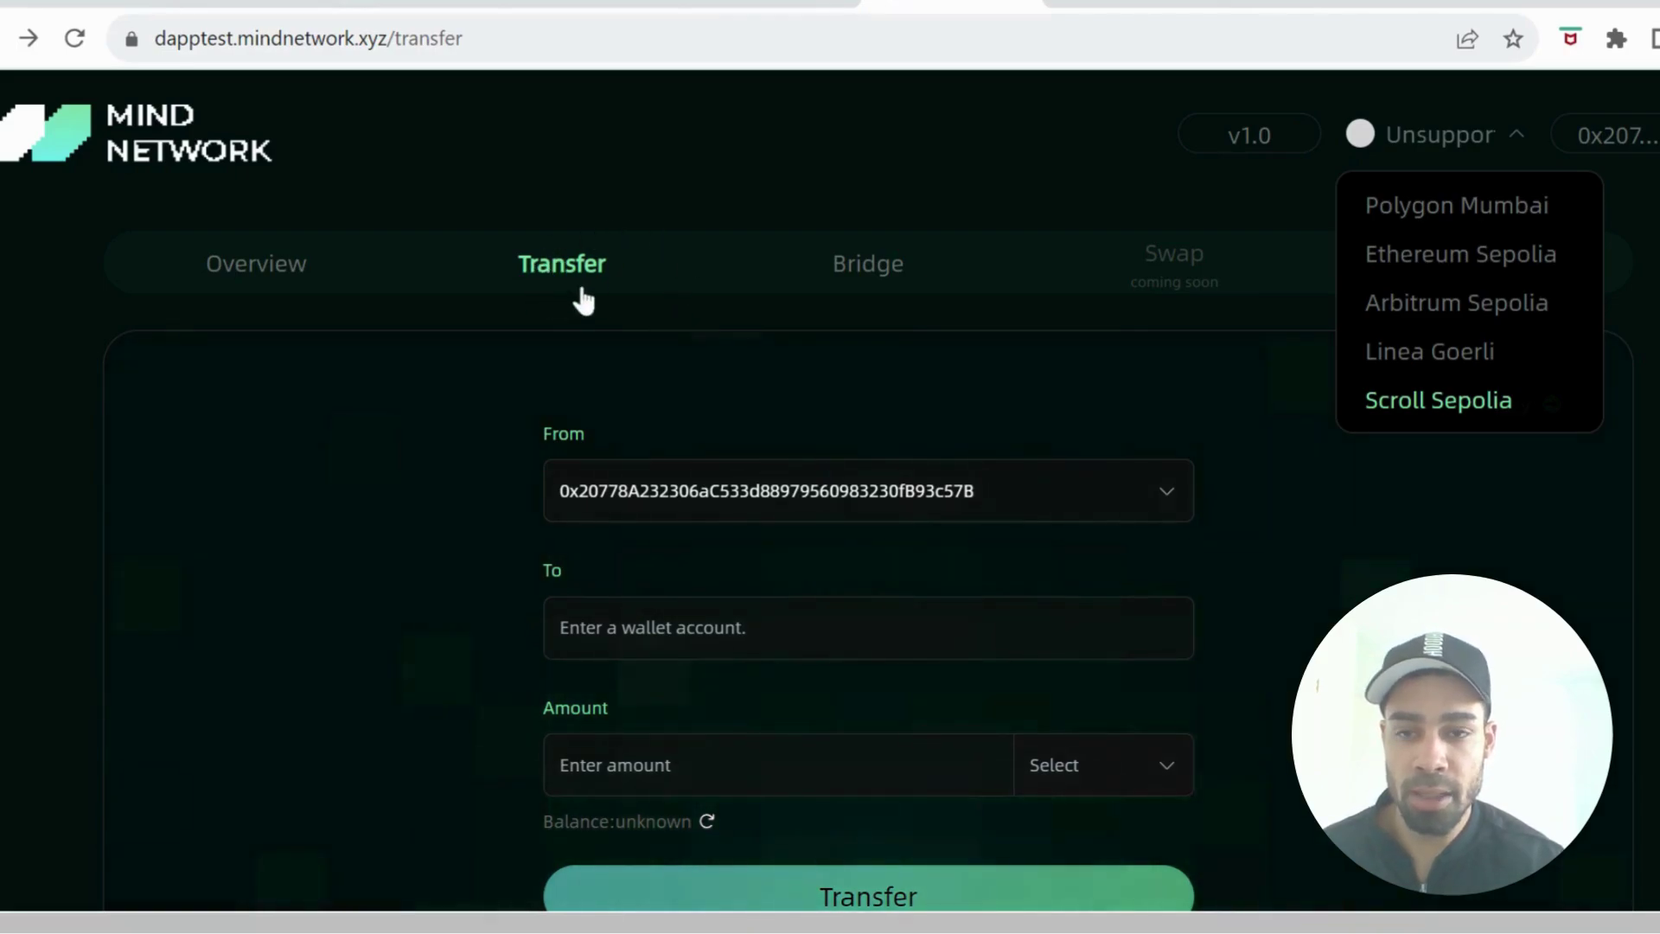
pyautogui.click(736, 327)
pyautogui.scroll(-2, 736, 328)
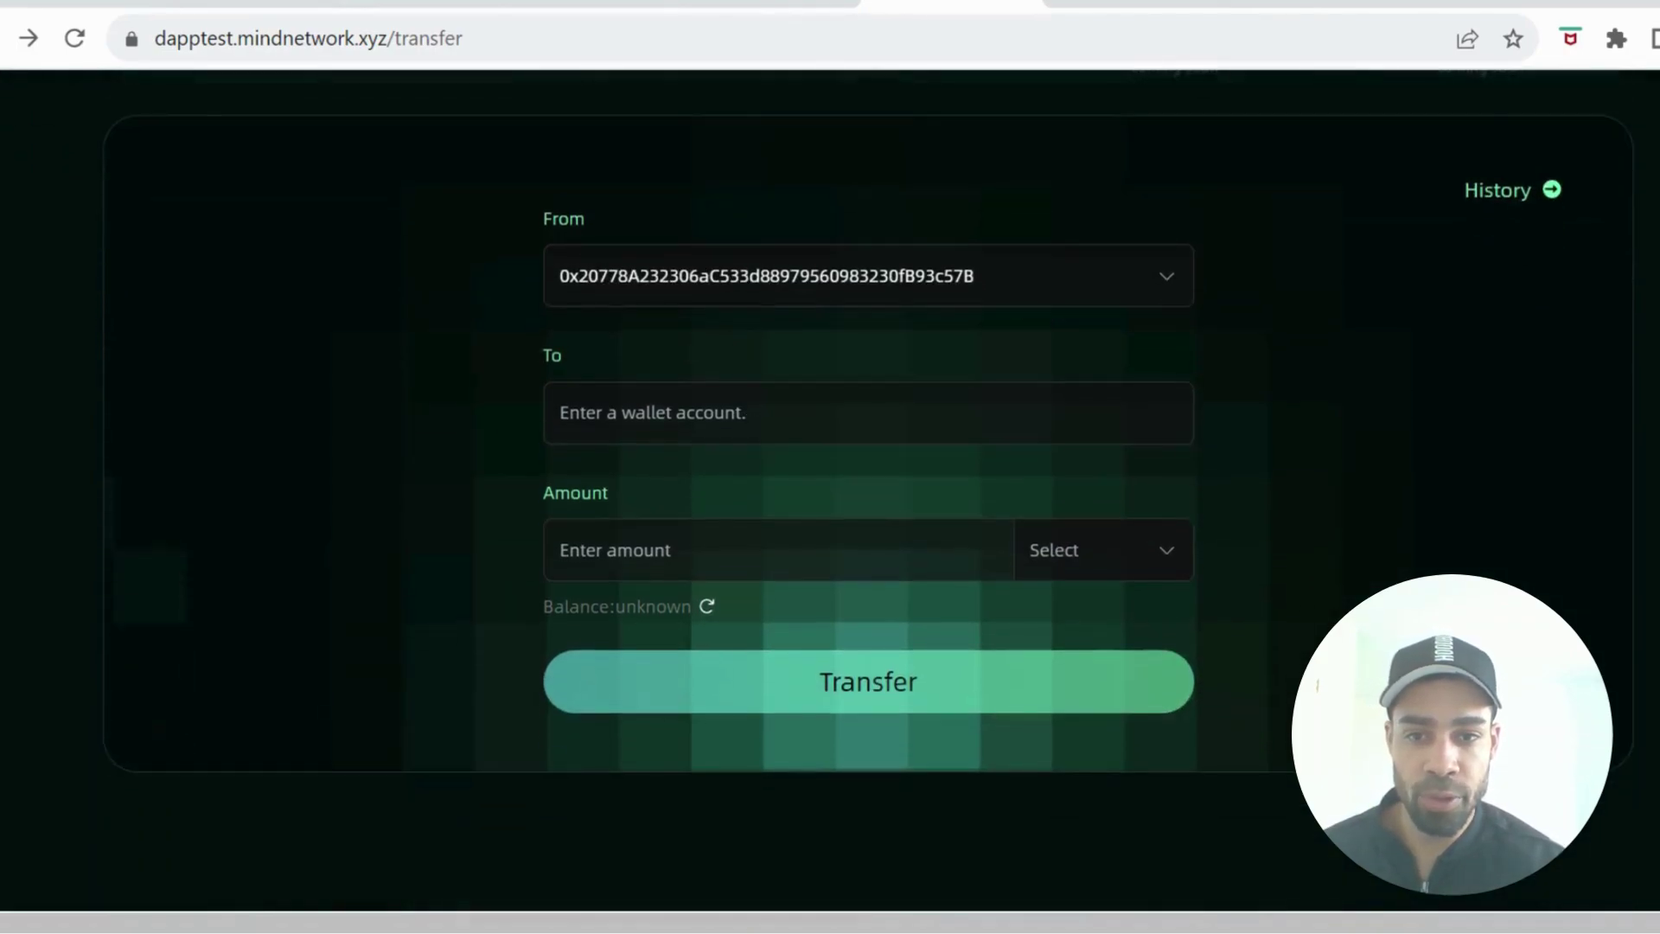
pyautogui.click(736, 413)
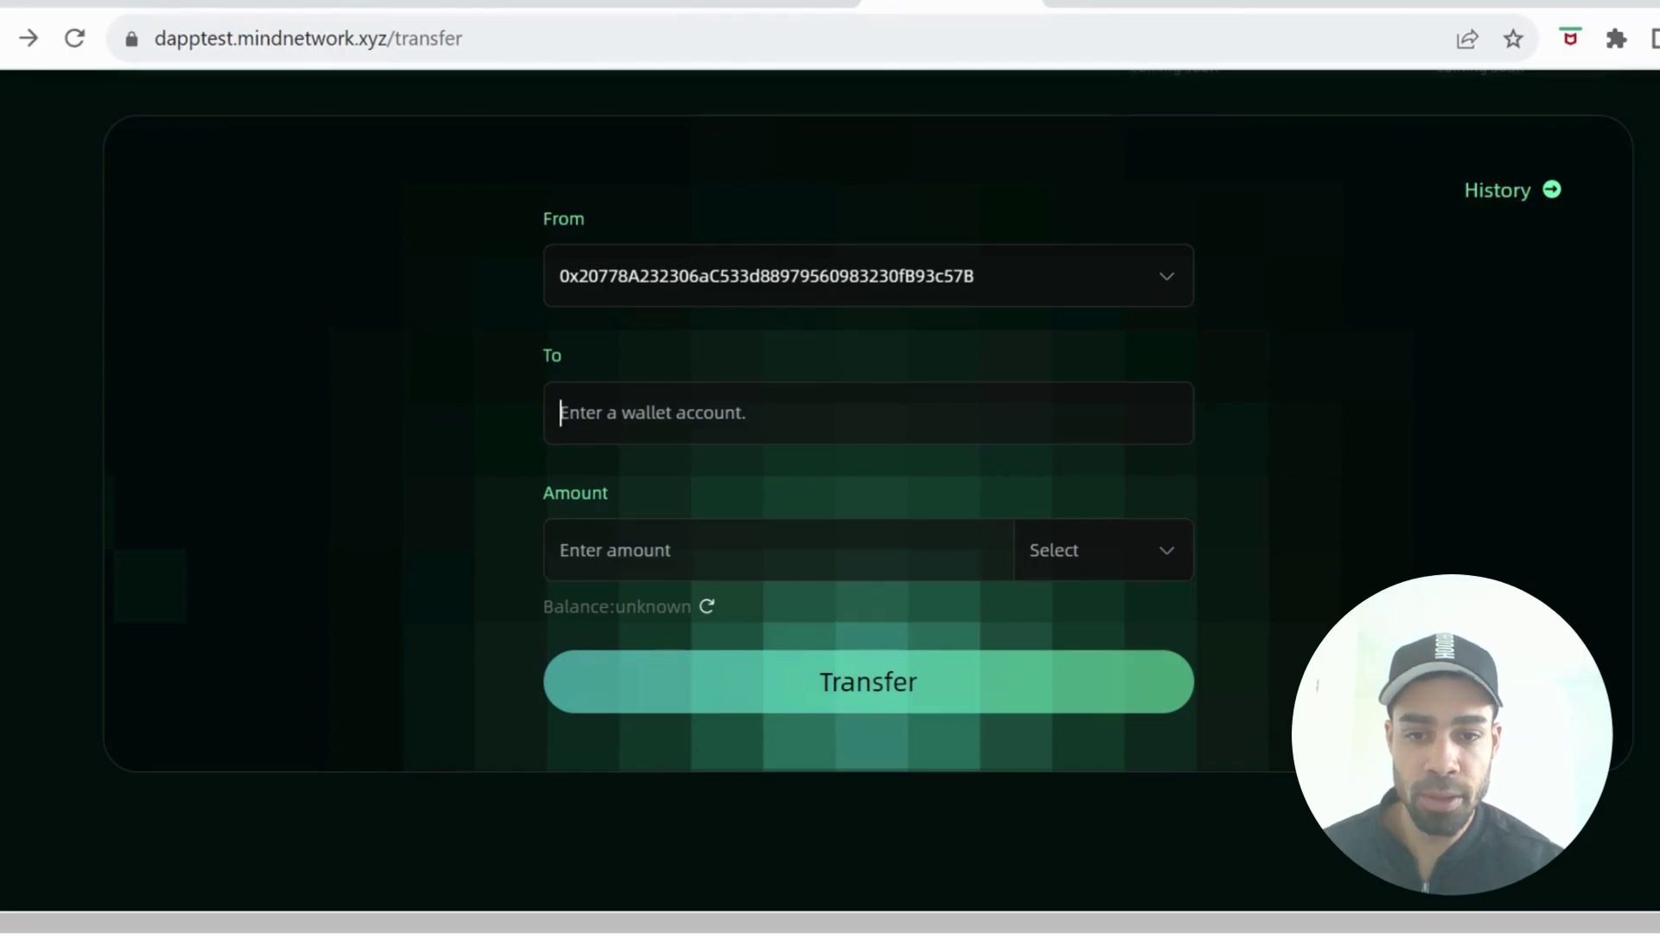
pyautogui.scroll(-2, 864, 519)
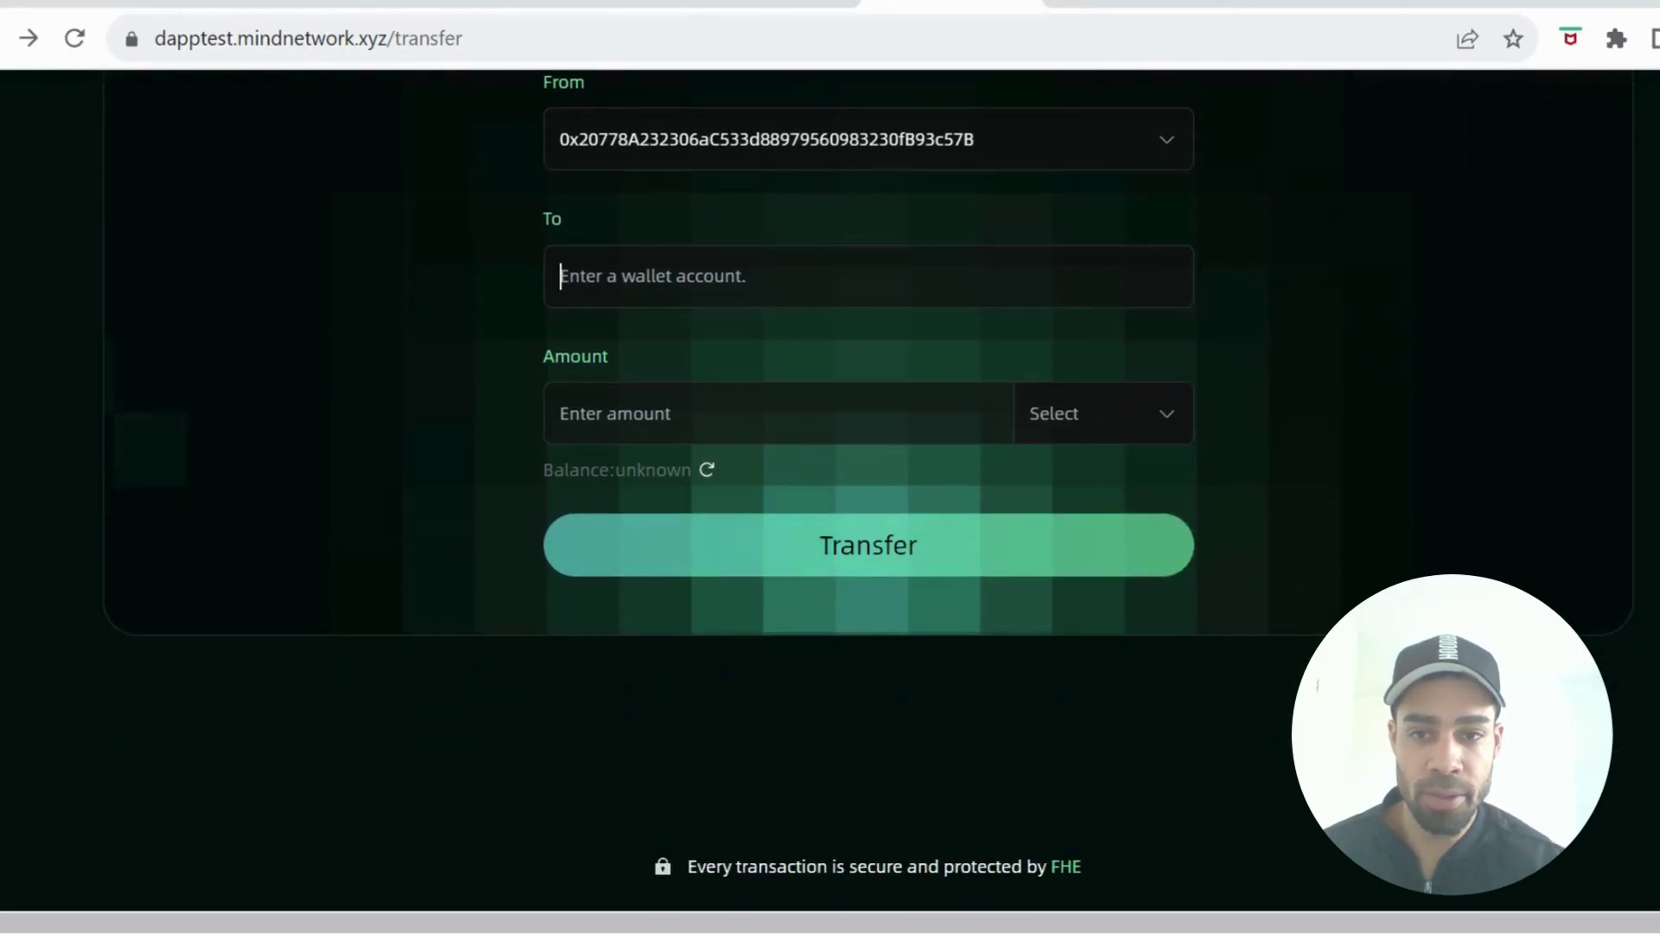
pyautogui.scroll(3, 812, 445)
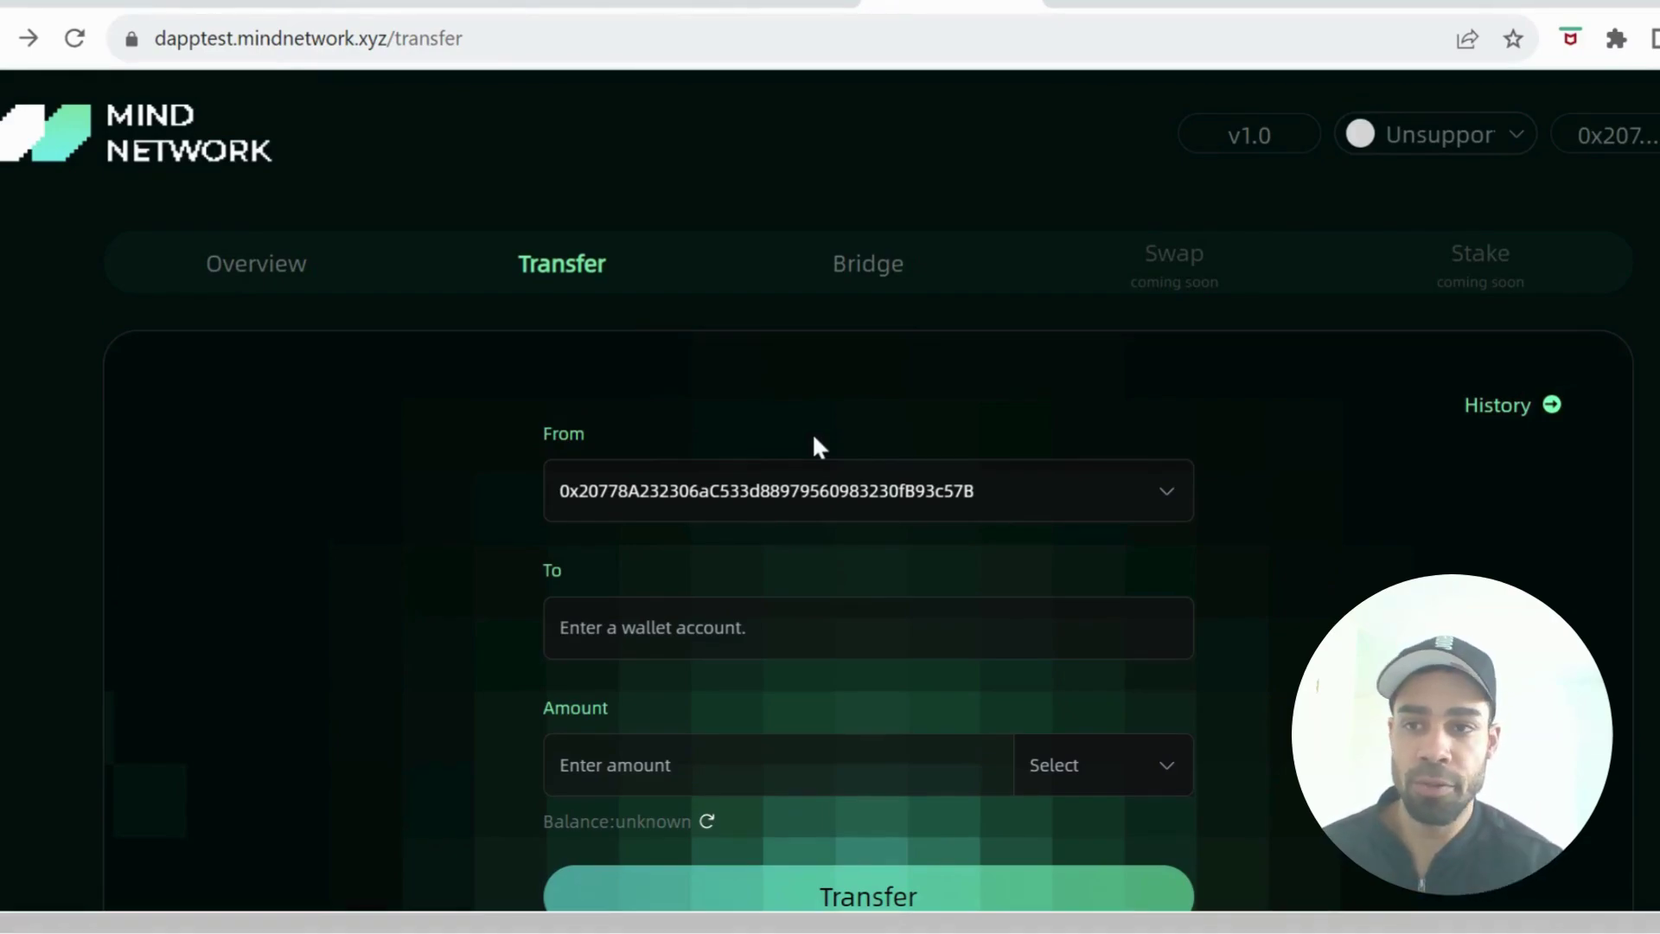
# Step: Expand all Week 1 Galxe campaign tasks, then glance at the faucet docs
pyautogui.hotkey('ctrl', 'Tab')
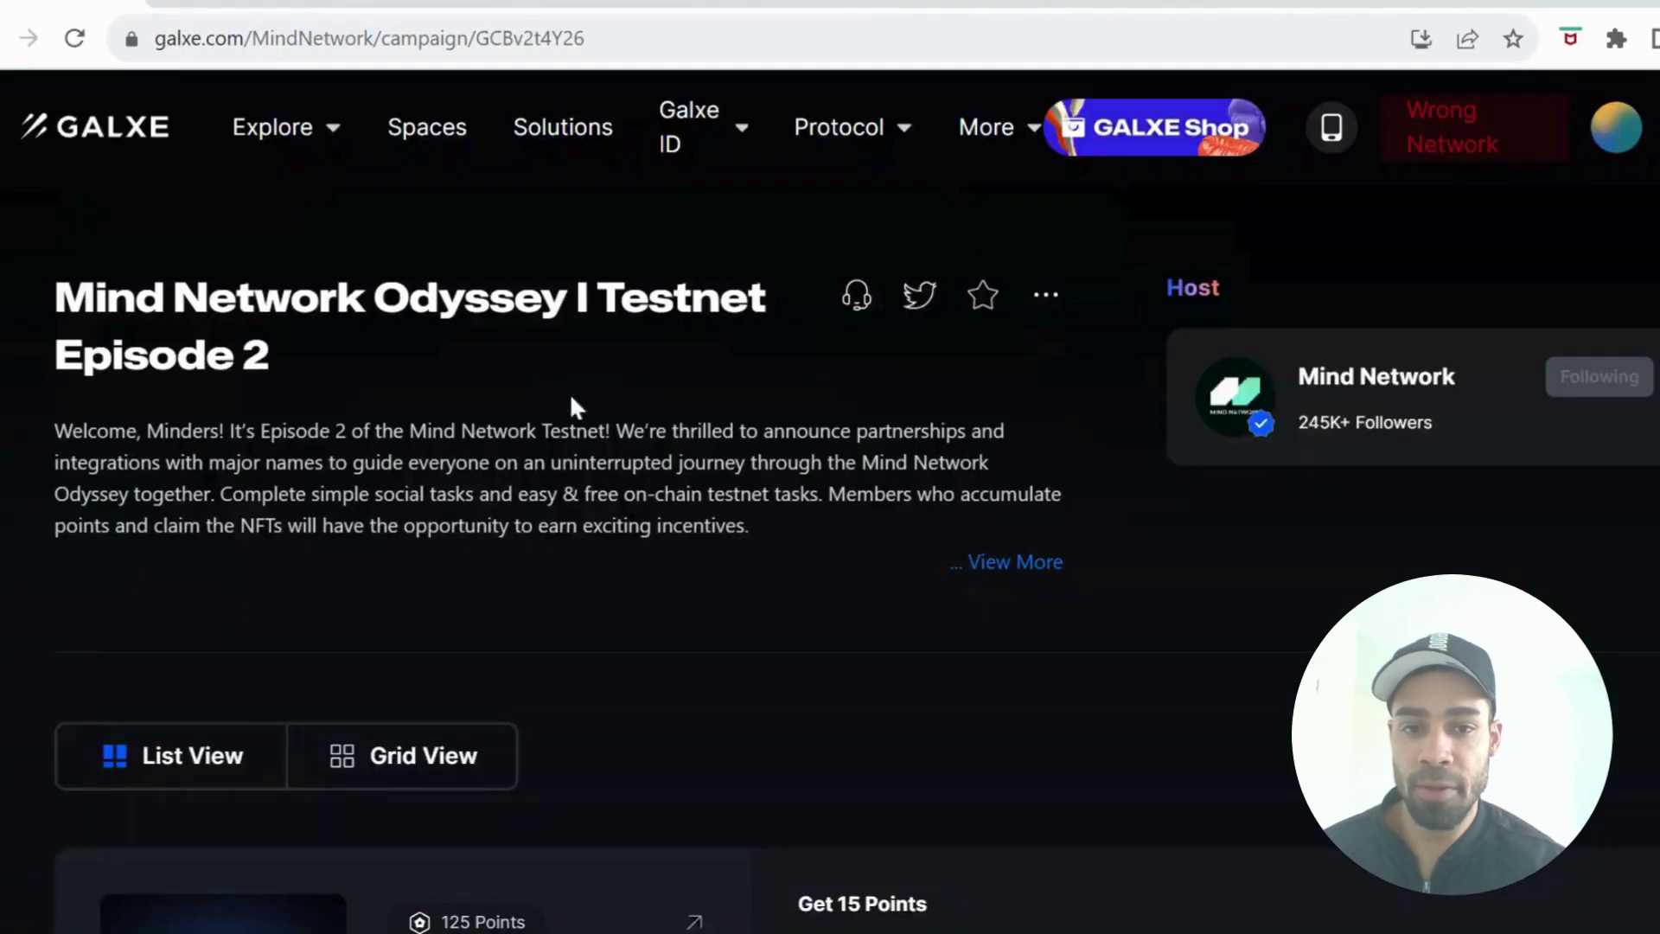
pyautogui.scroll(-1, 571, 404)
pyautogui.scroll(1, 641, 500)
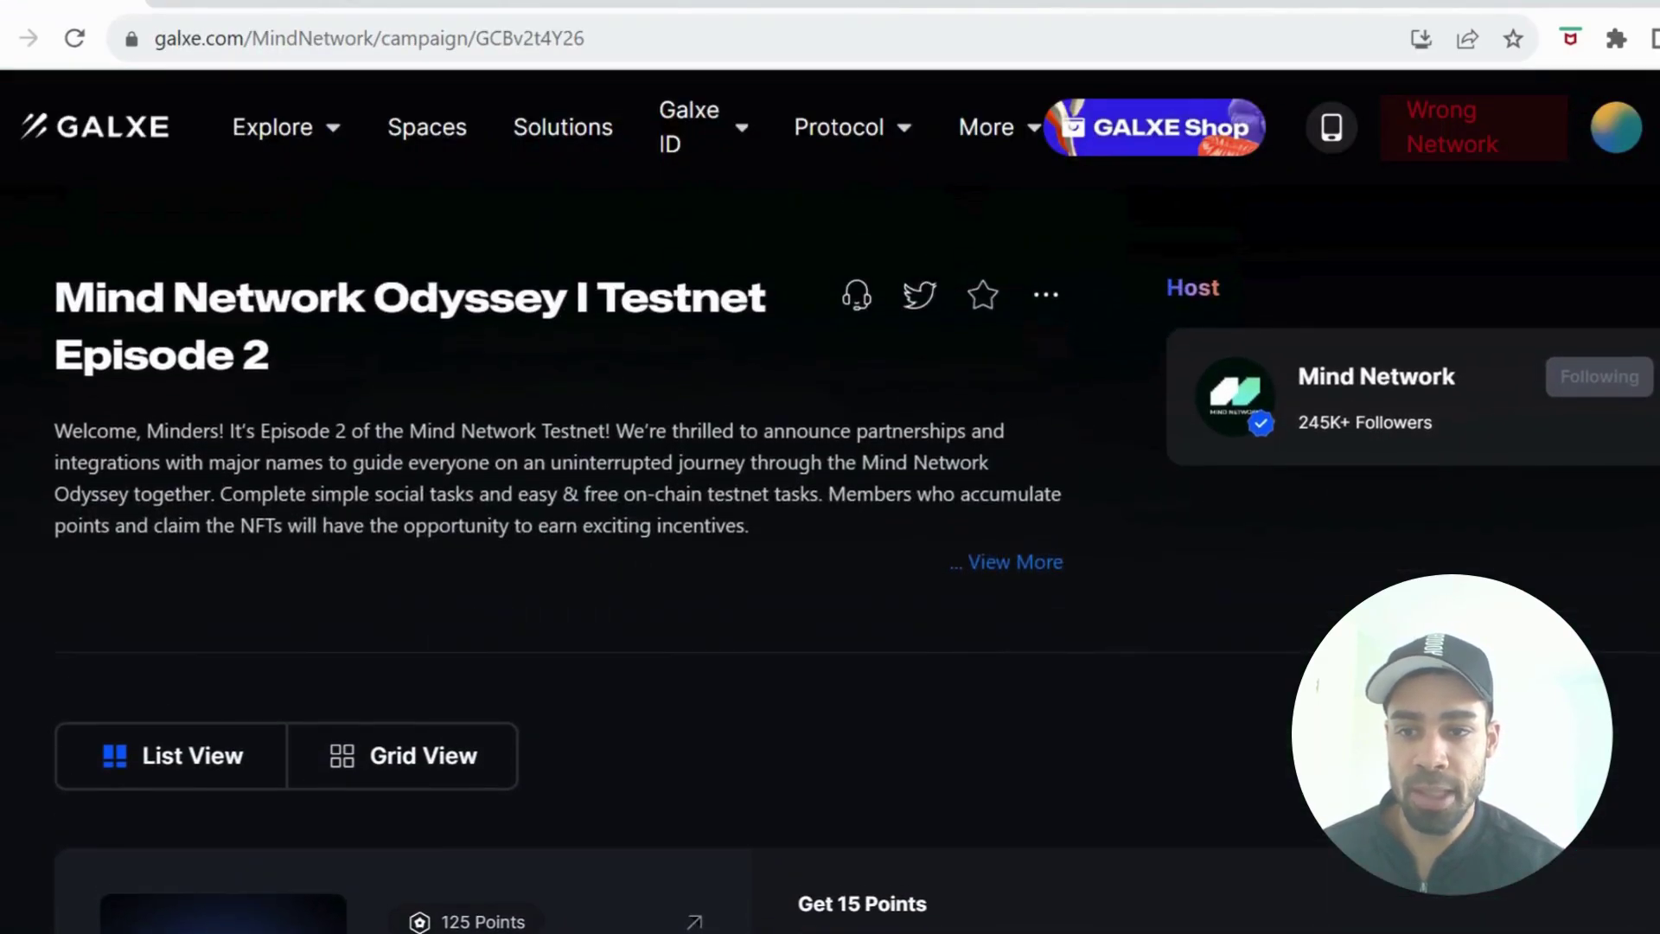
pyautogui.scroll(-2, 783, 559)
pyautogui.scroll(-3, 782, 559)
pyautogui.scroll(-2, 782, 559)
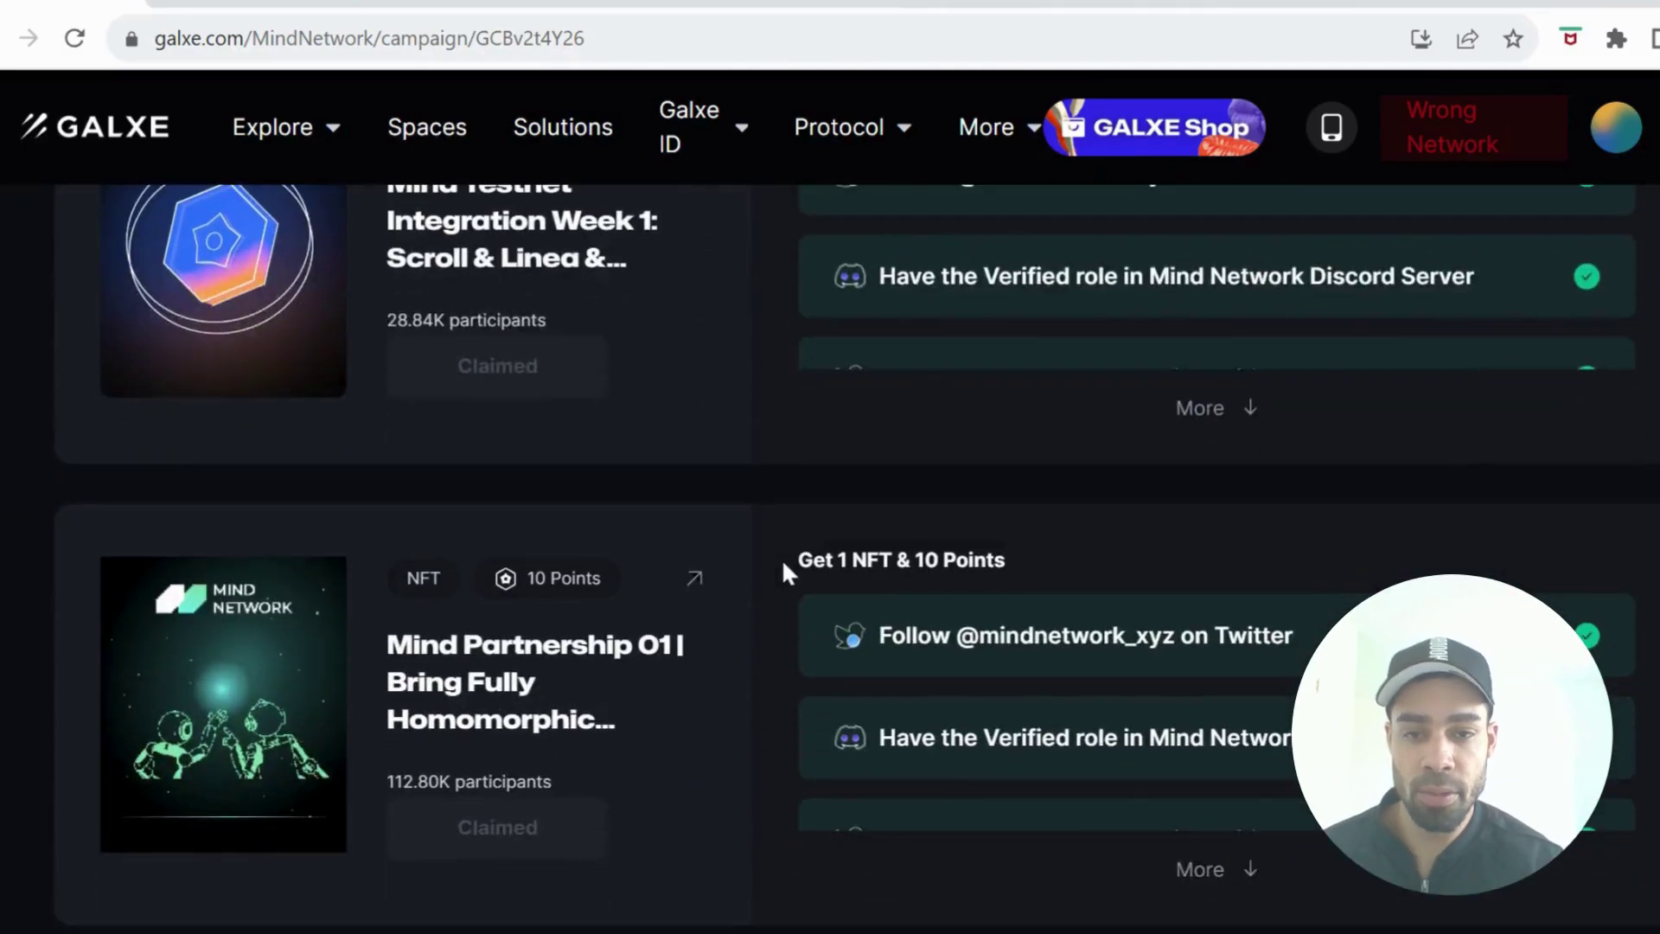
pyautogui.scroll(-2, 783, 560)
pyautogui.scroll(3, 821, 581)
pyautogui.click(1200, 590)
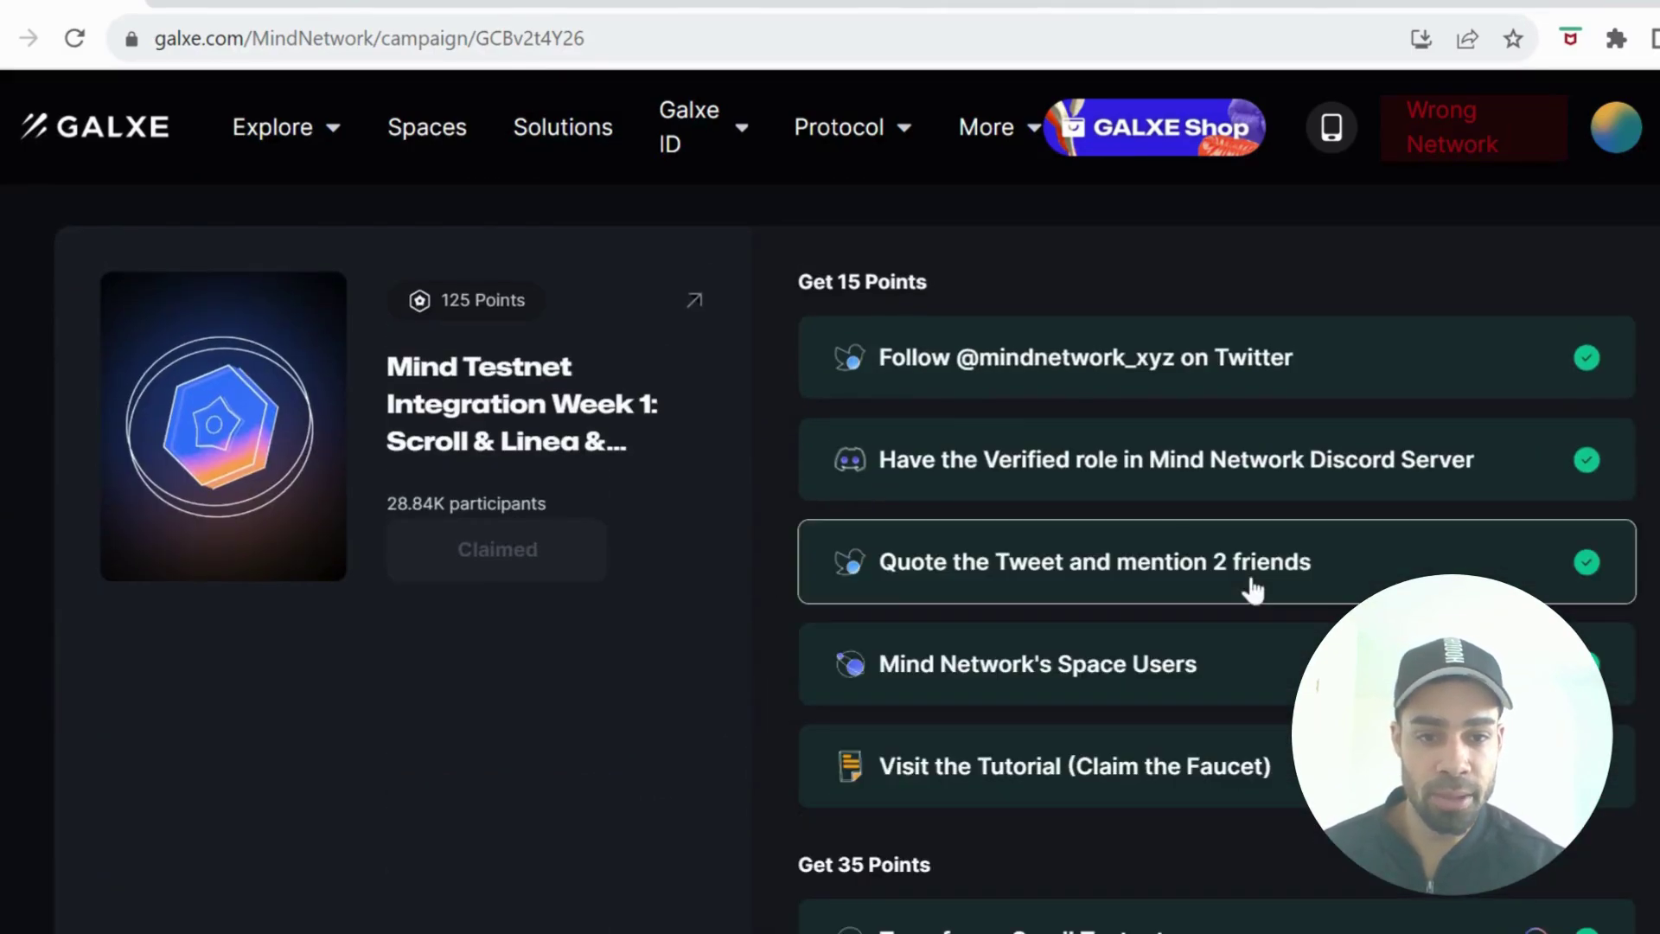
pyautogui.scroll(-2, 1252, 590)
pyautogui.scroll(-1, 1232, 571)
pyautogui.scroll(3, 1227, 564)
pyautogui.scroll(1, 1159, 483)
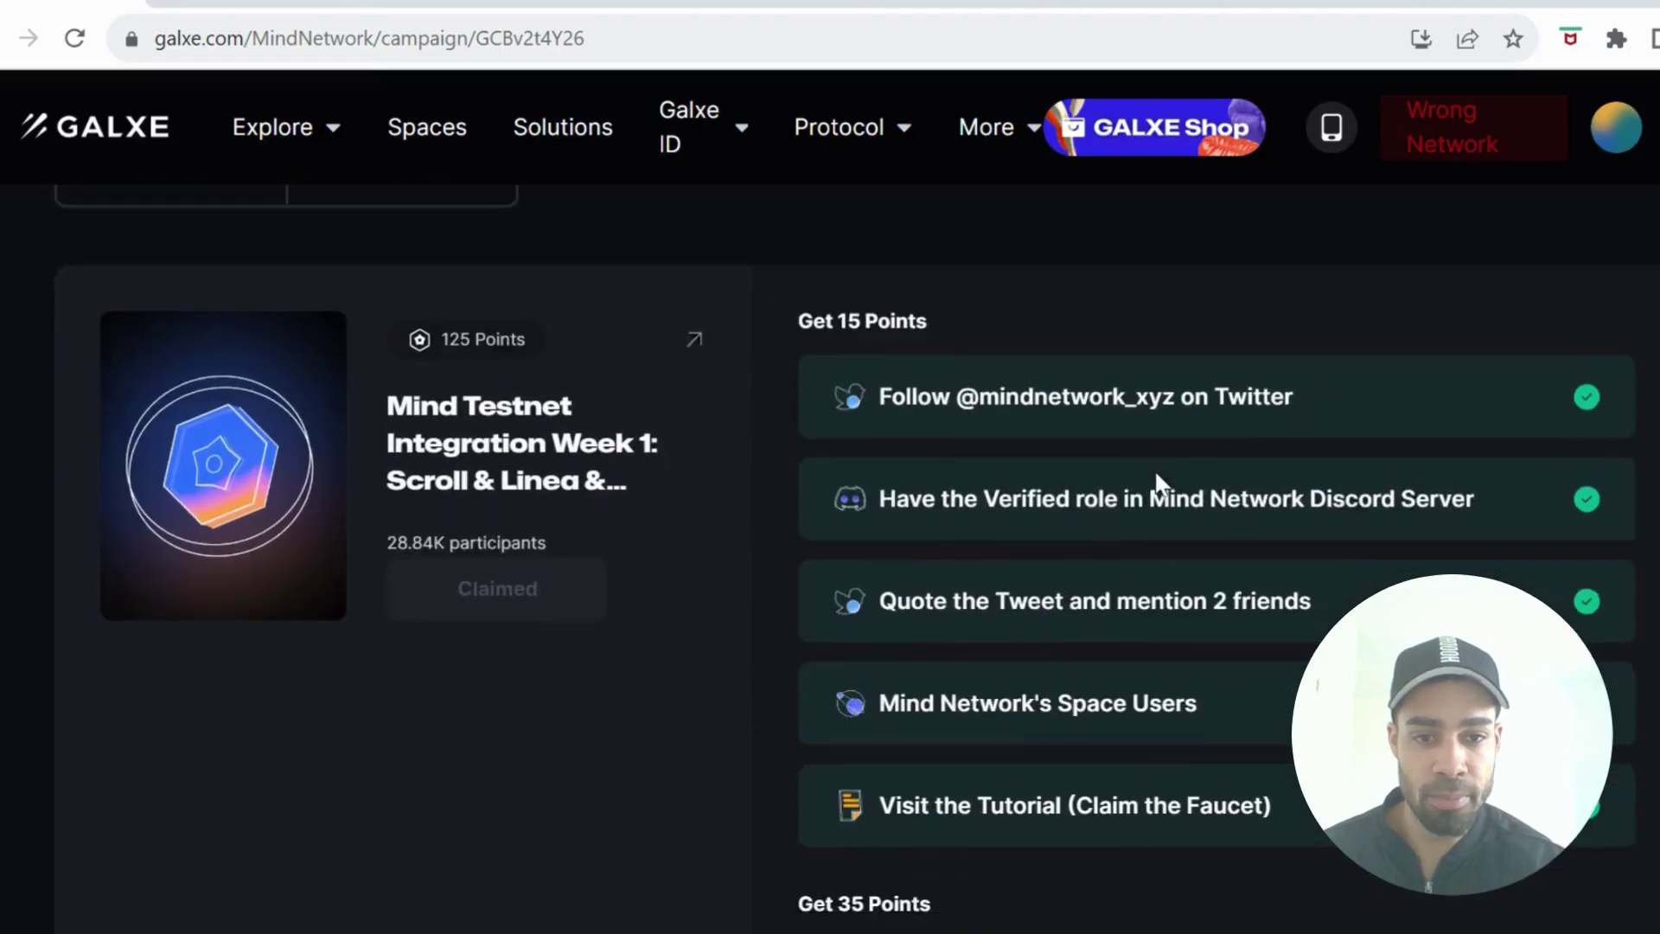
pyautogui.scroll(-3, 1154, 468)
pyautogui.scroll(2, 1151, 456)
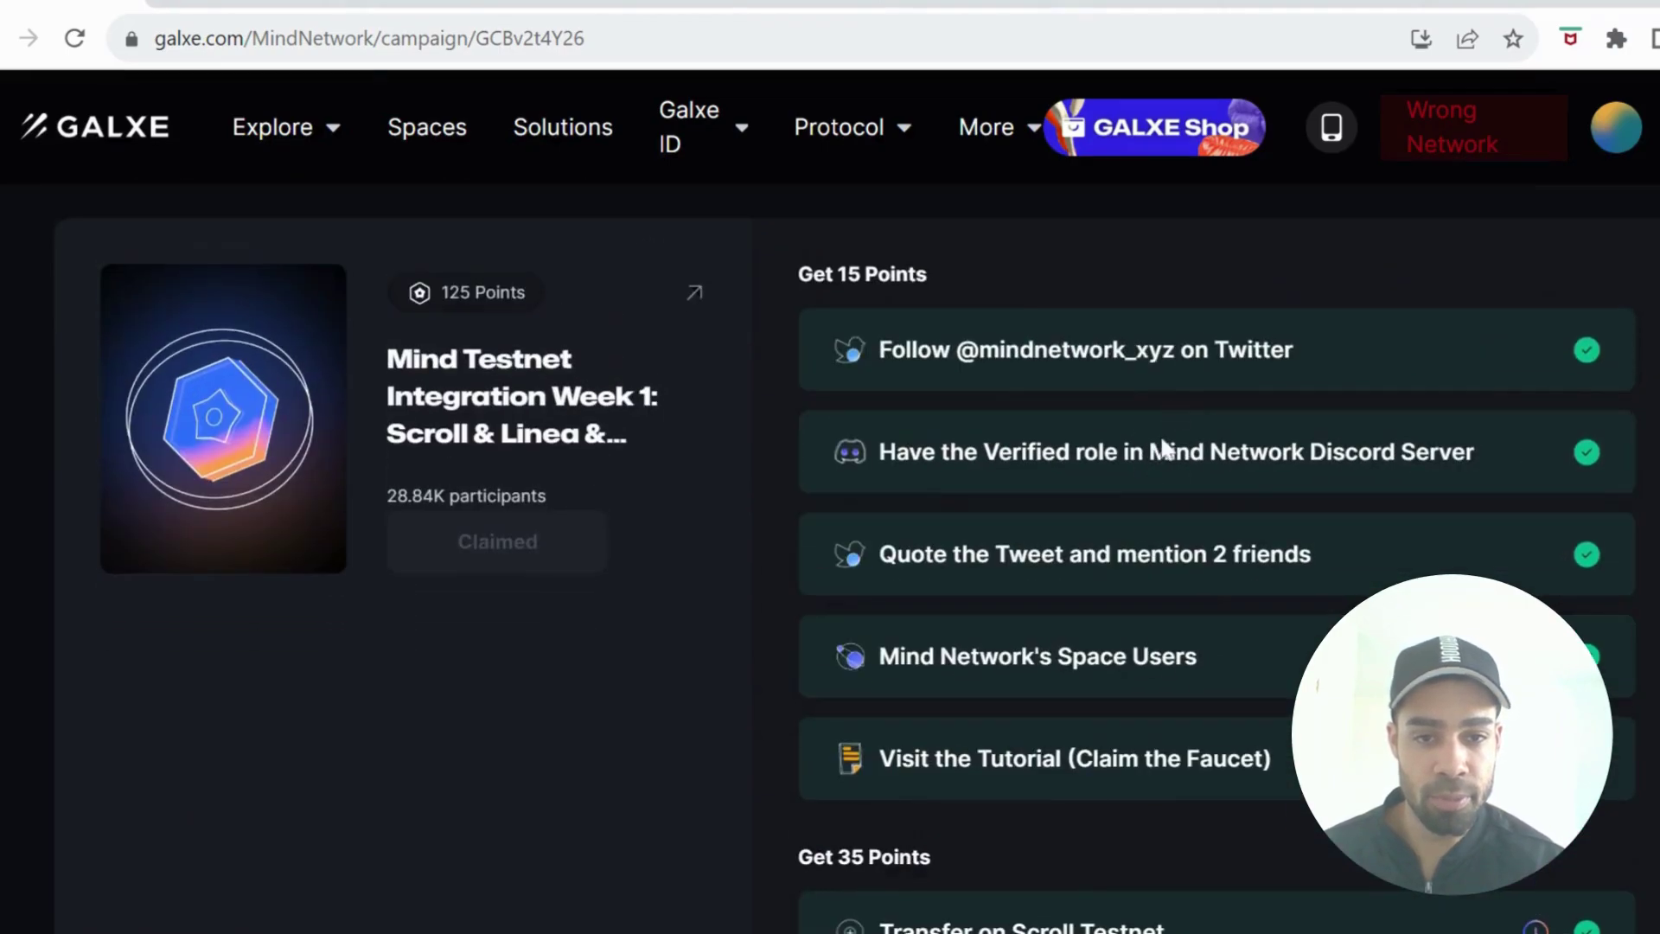
pyautogui.scroll(-3, 1200, 568)
pyautogui.scroll(-1, 1200, 568)
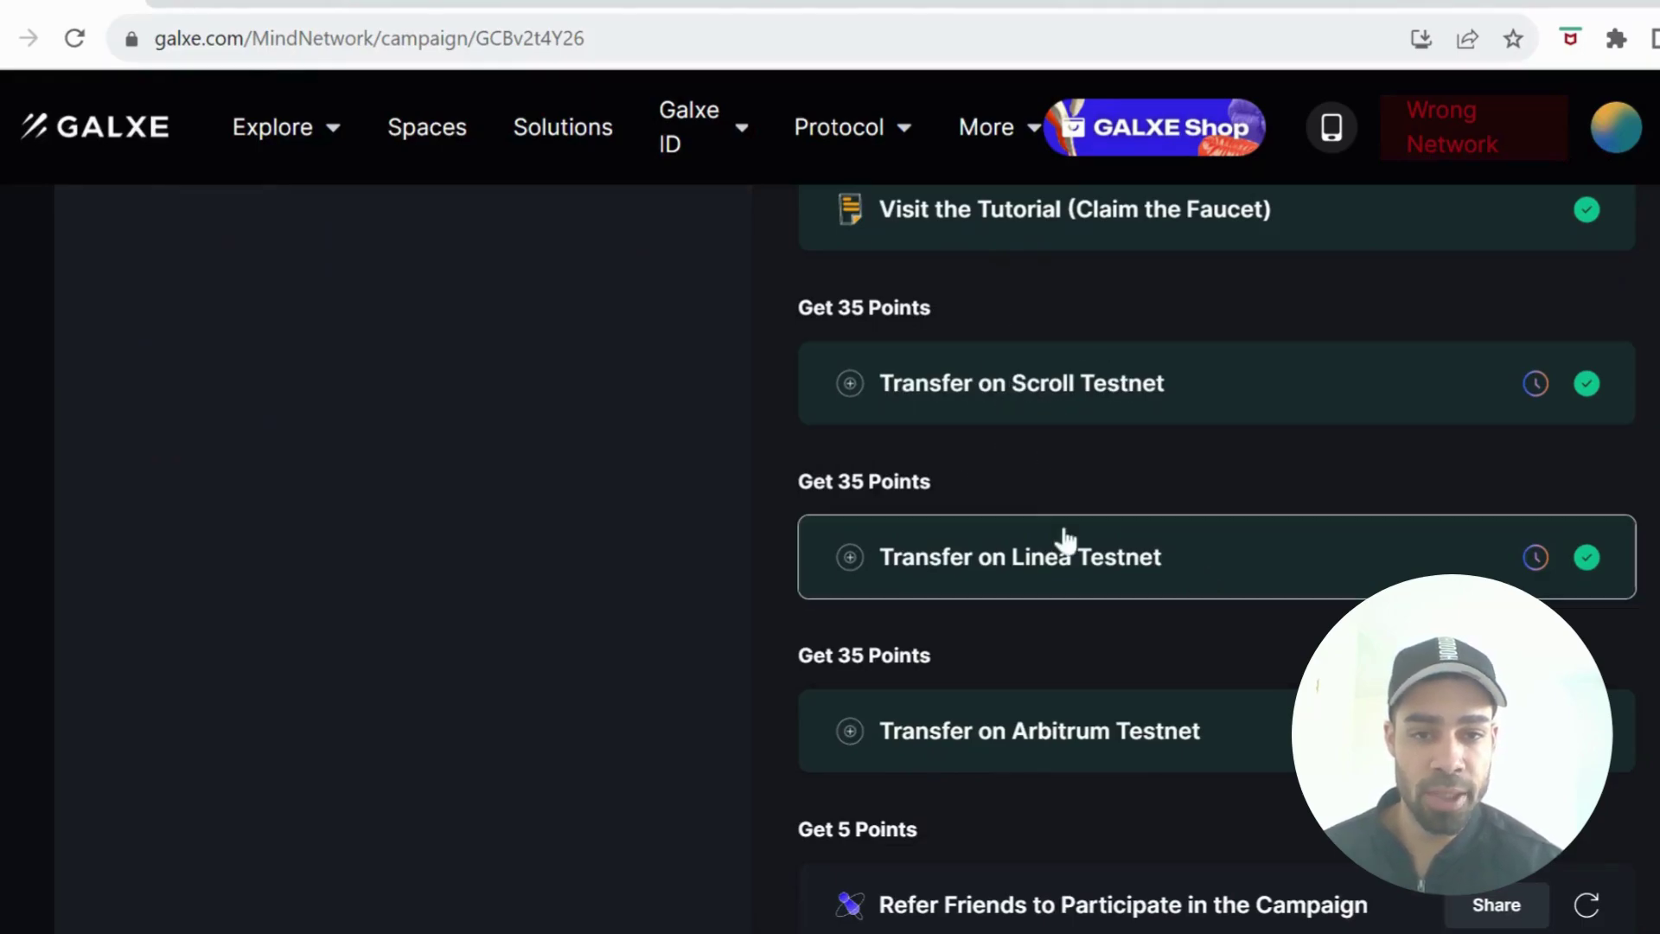
pyautogui.scroll(-1, 1115, 555)
pyautogui.scroll(-1, 1116, 555)
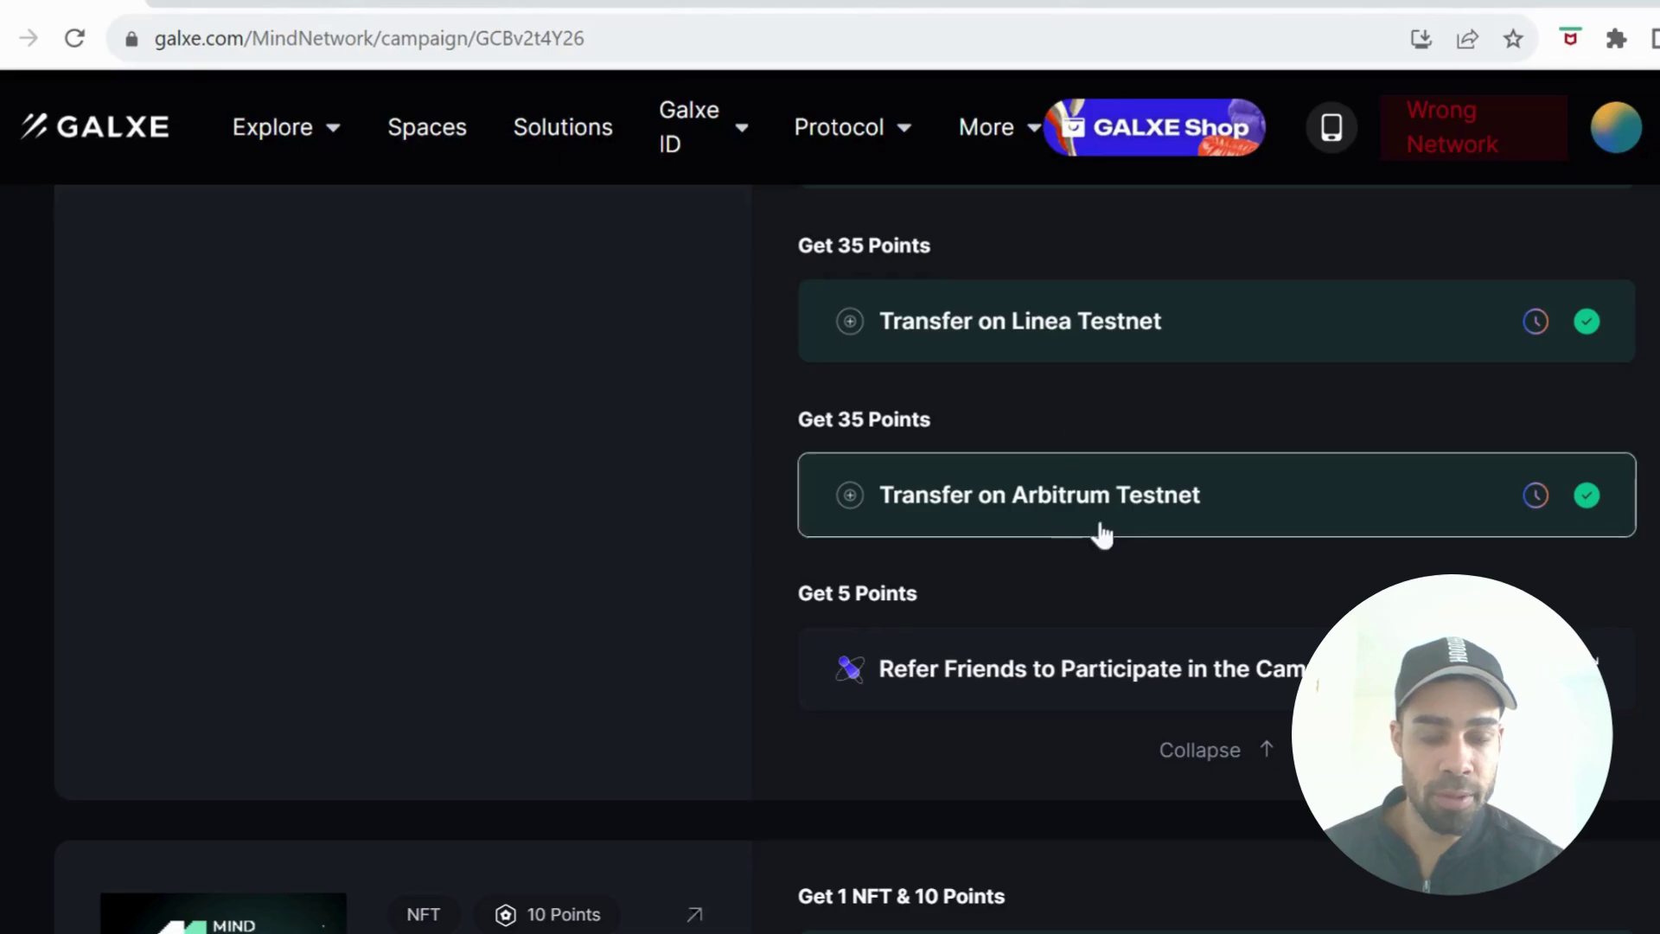
pyautogui.scroll(2, 1117, 520)
pyautogui.scroll(2, 1116, 508)
pyautogui.scroll(5, 1117, 508)
pyautogui.scroll(-2, 1117, 506)
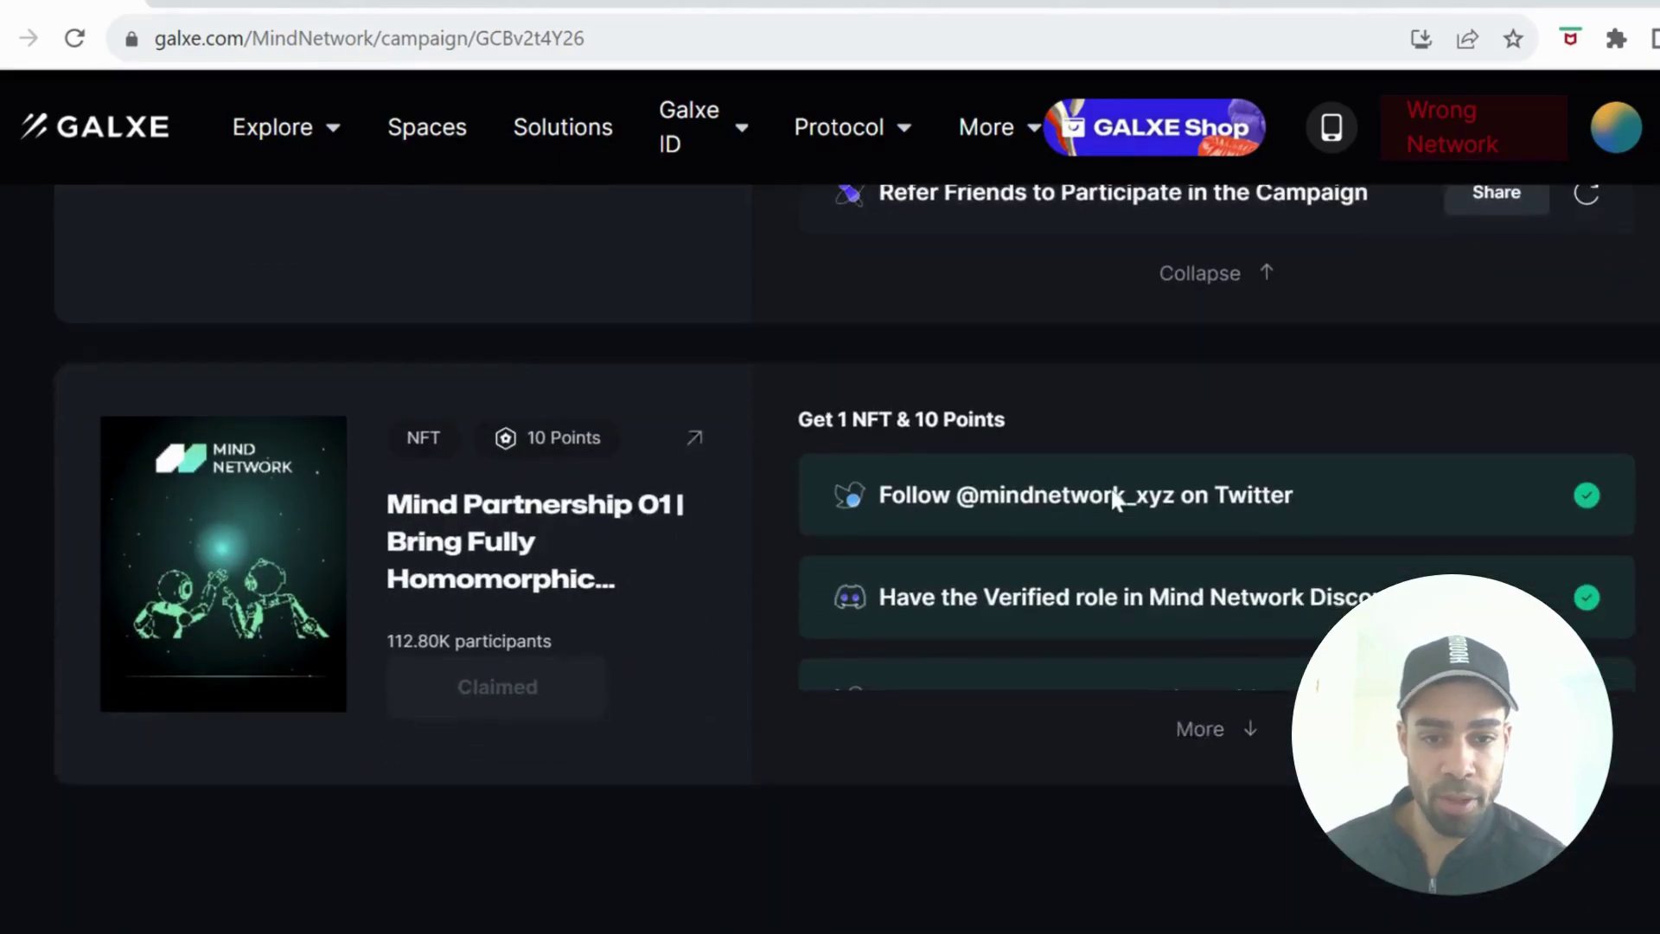
pyautogui.scroll(-1, 1213, 662)
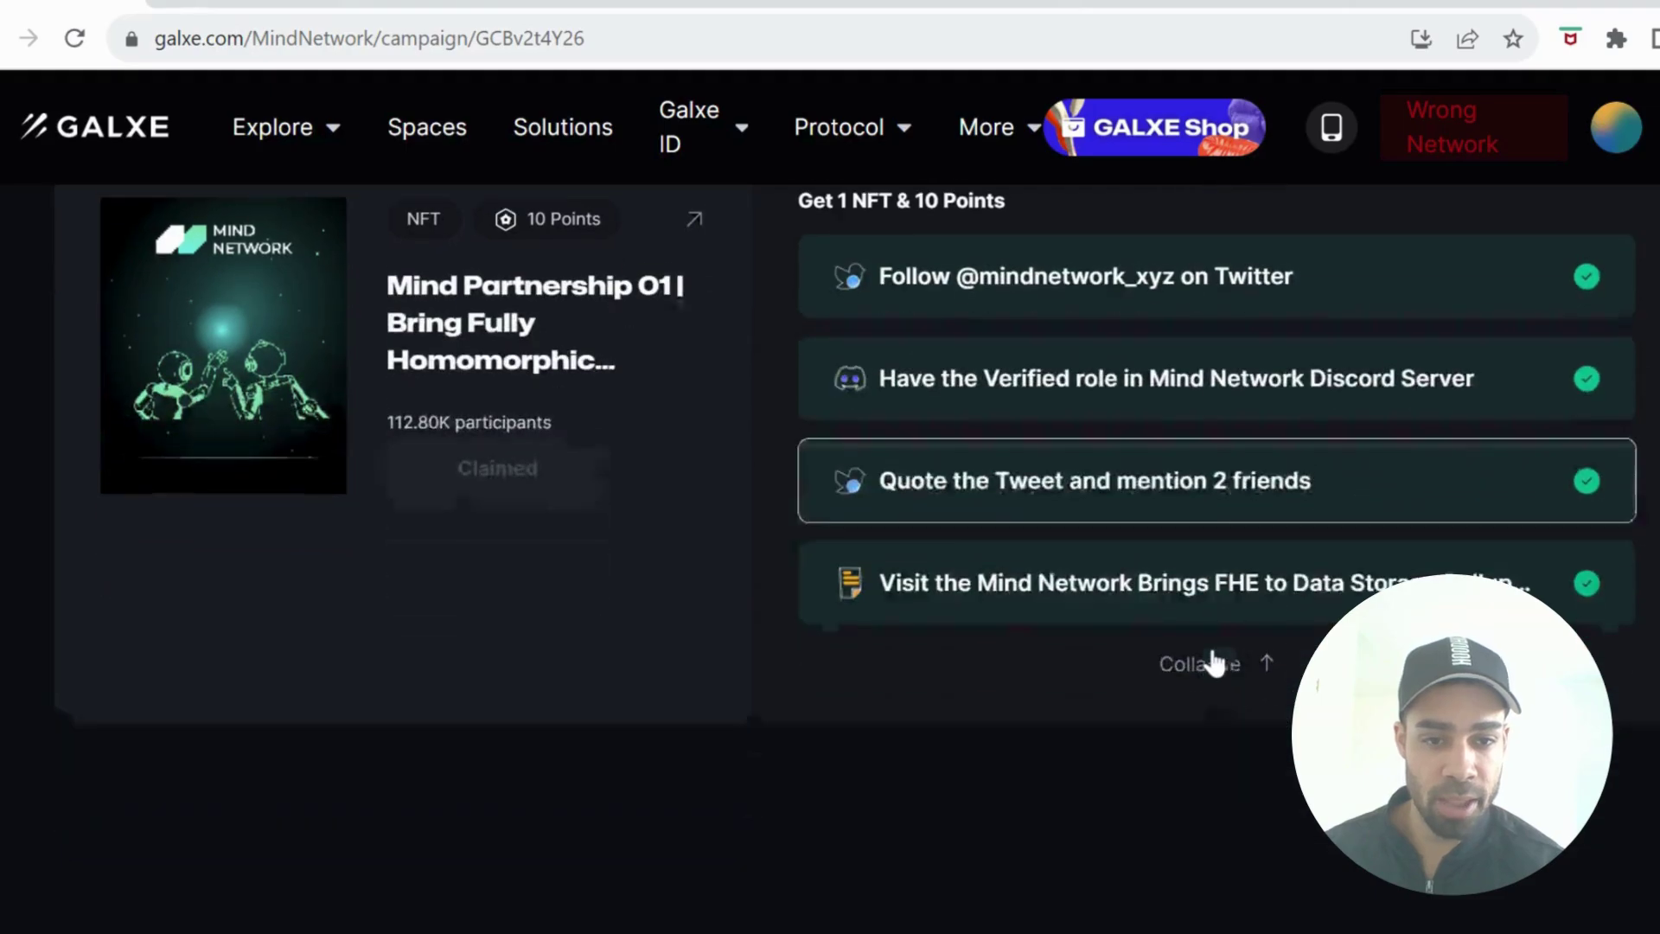
pyautogui.scroll(3, 1162, 491)
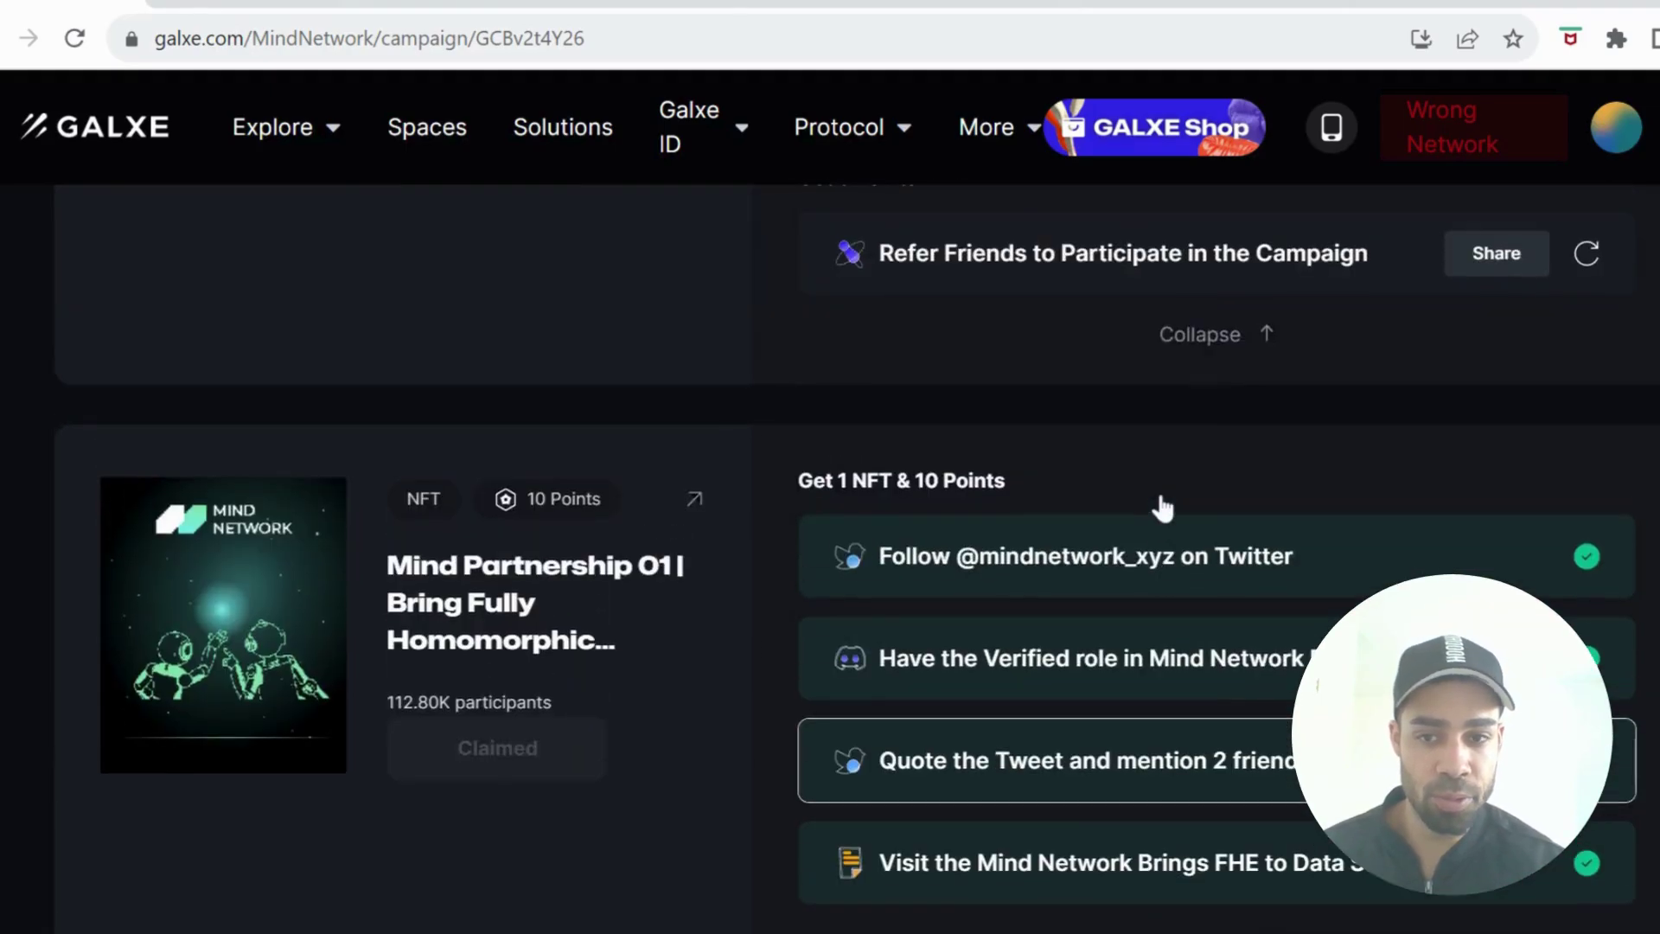
pyautogui.scroll(3, 1161, 491)
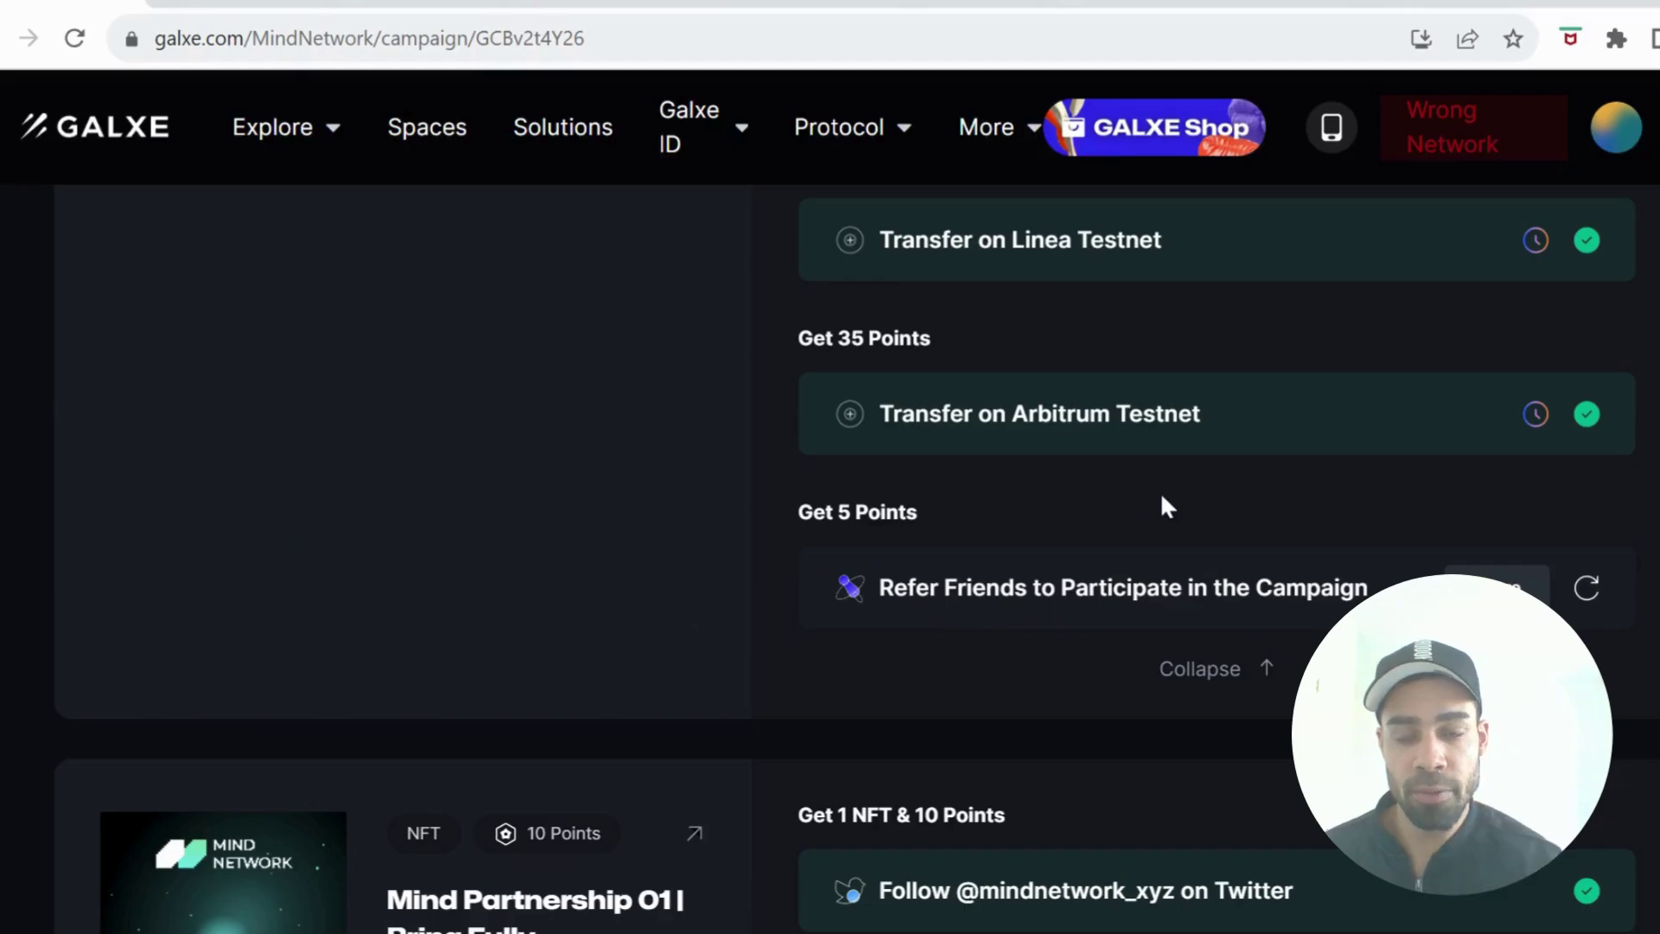
pyautogui.hotkey('ctrl', 'Tab')
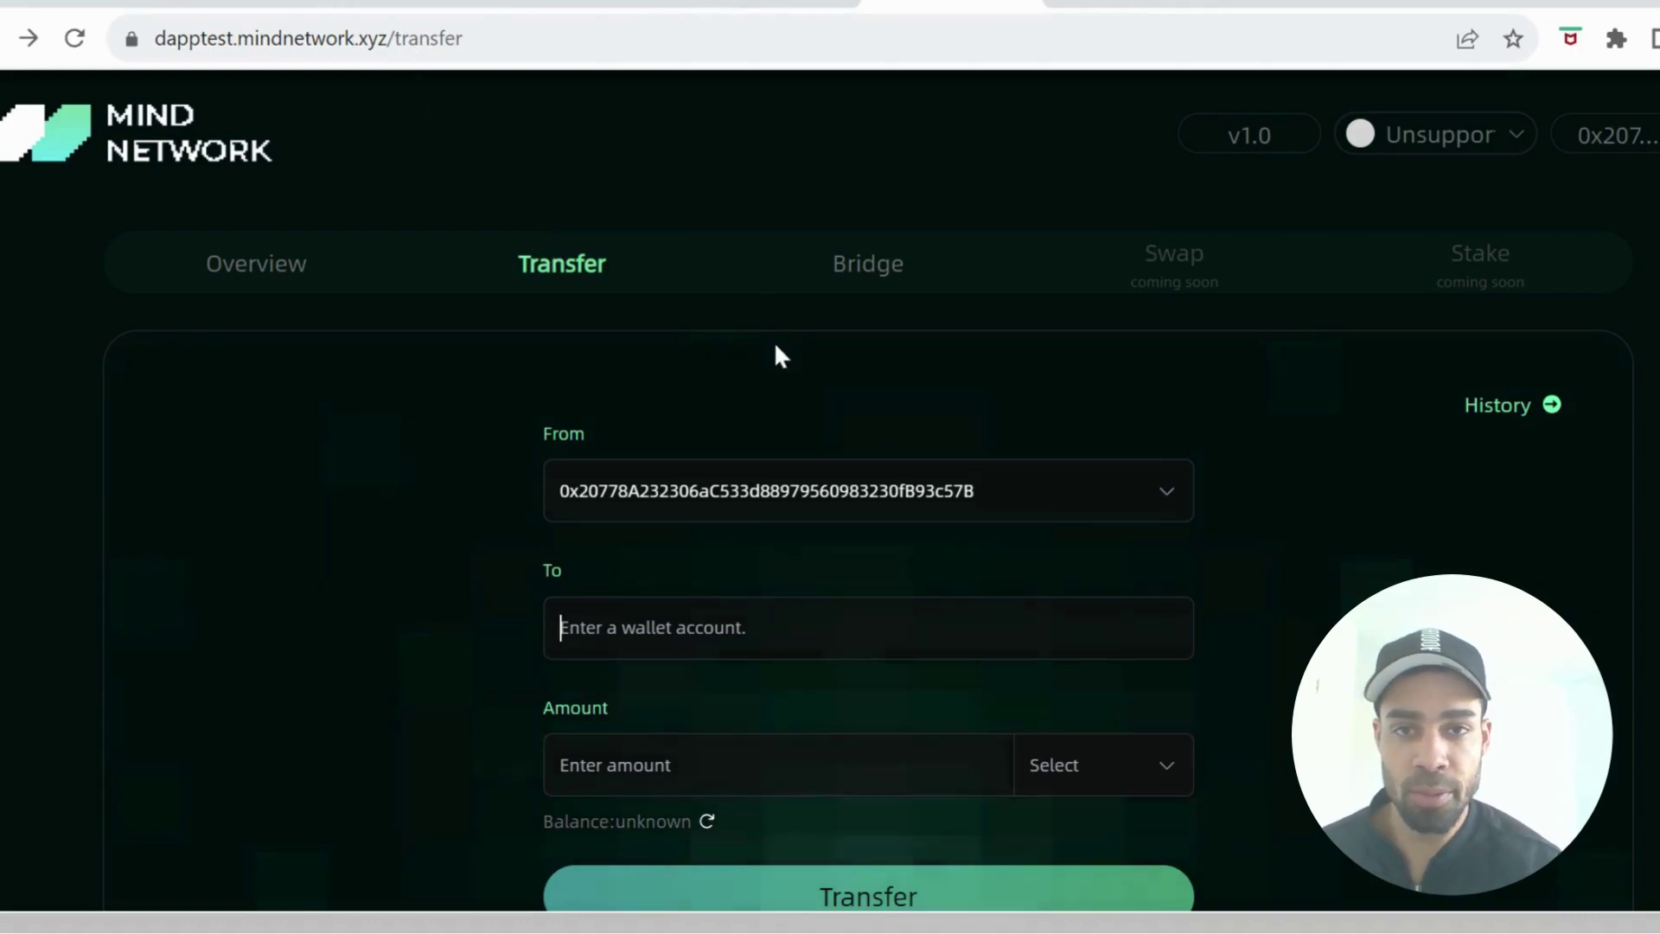
pyautogui.click(389, 7)
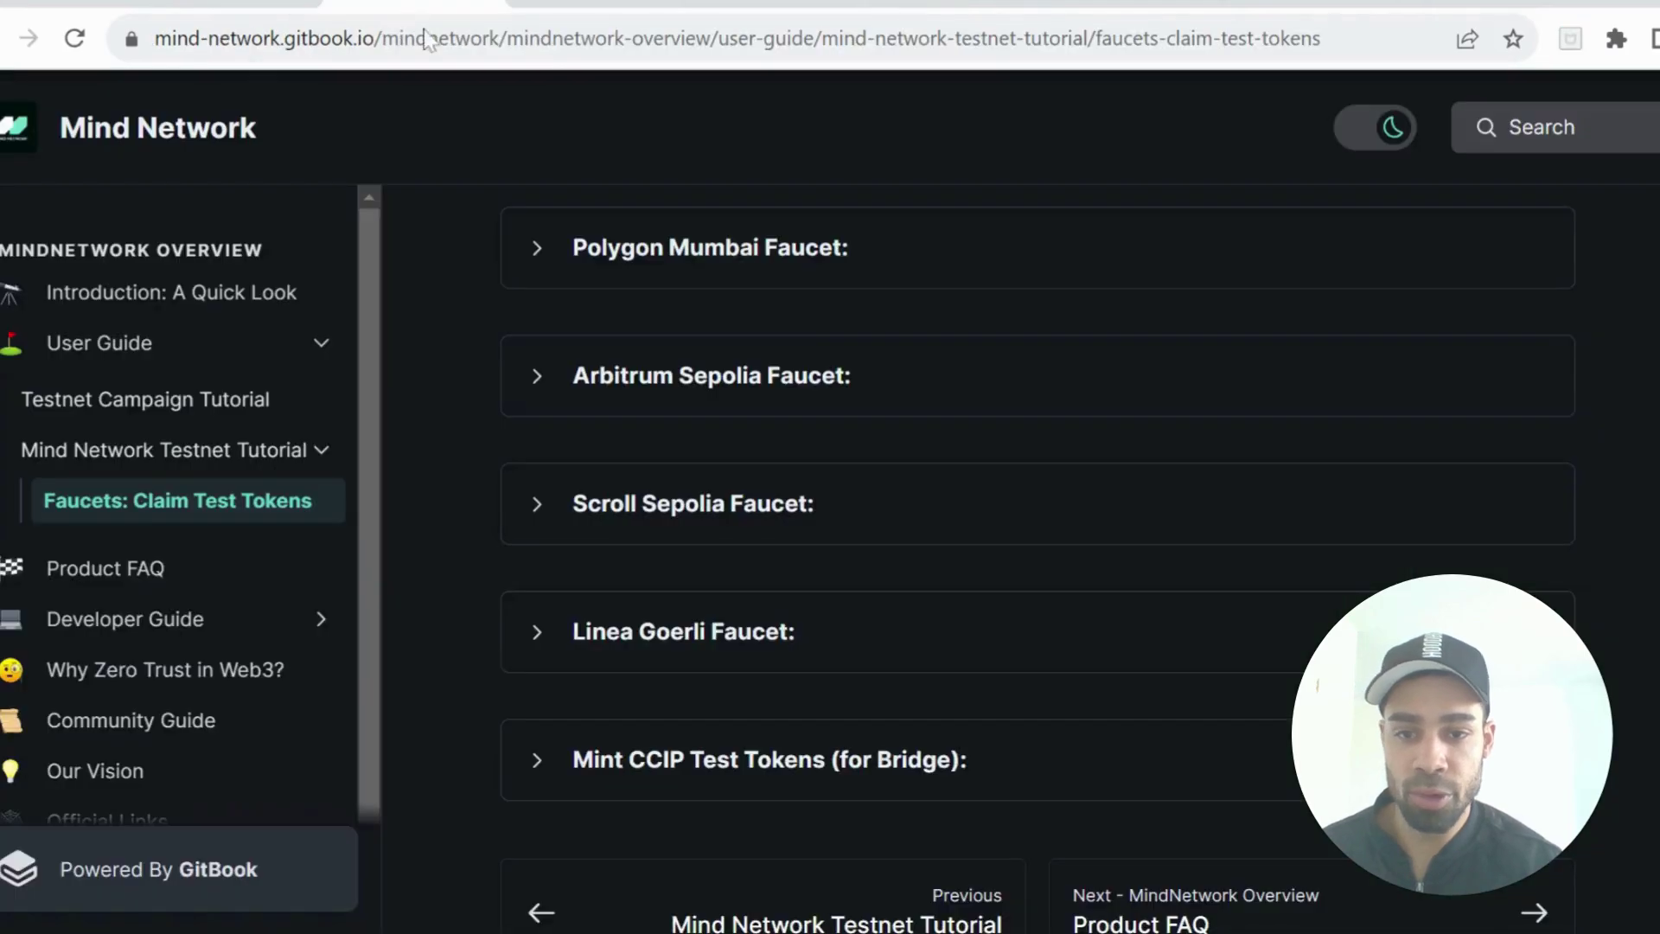
pyautogui.scroll(-2, 769, 436)
pyautogui.scroll(-2, 770, 436)
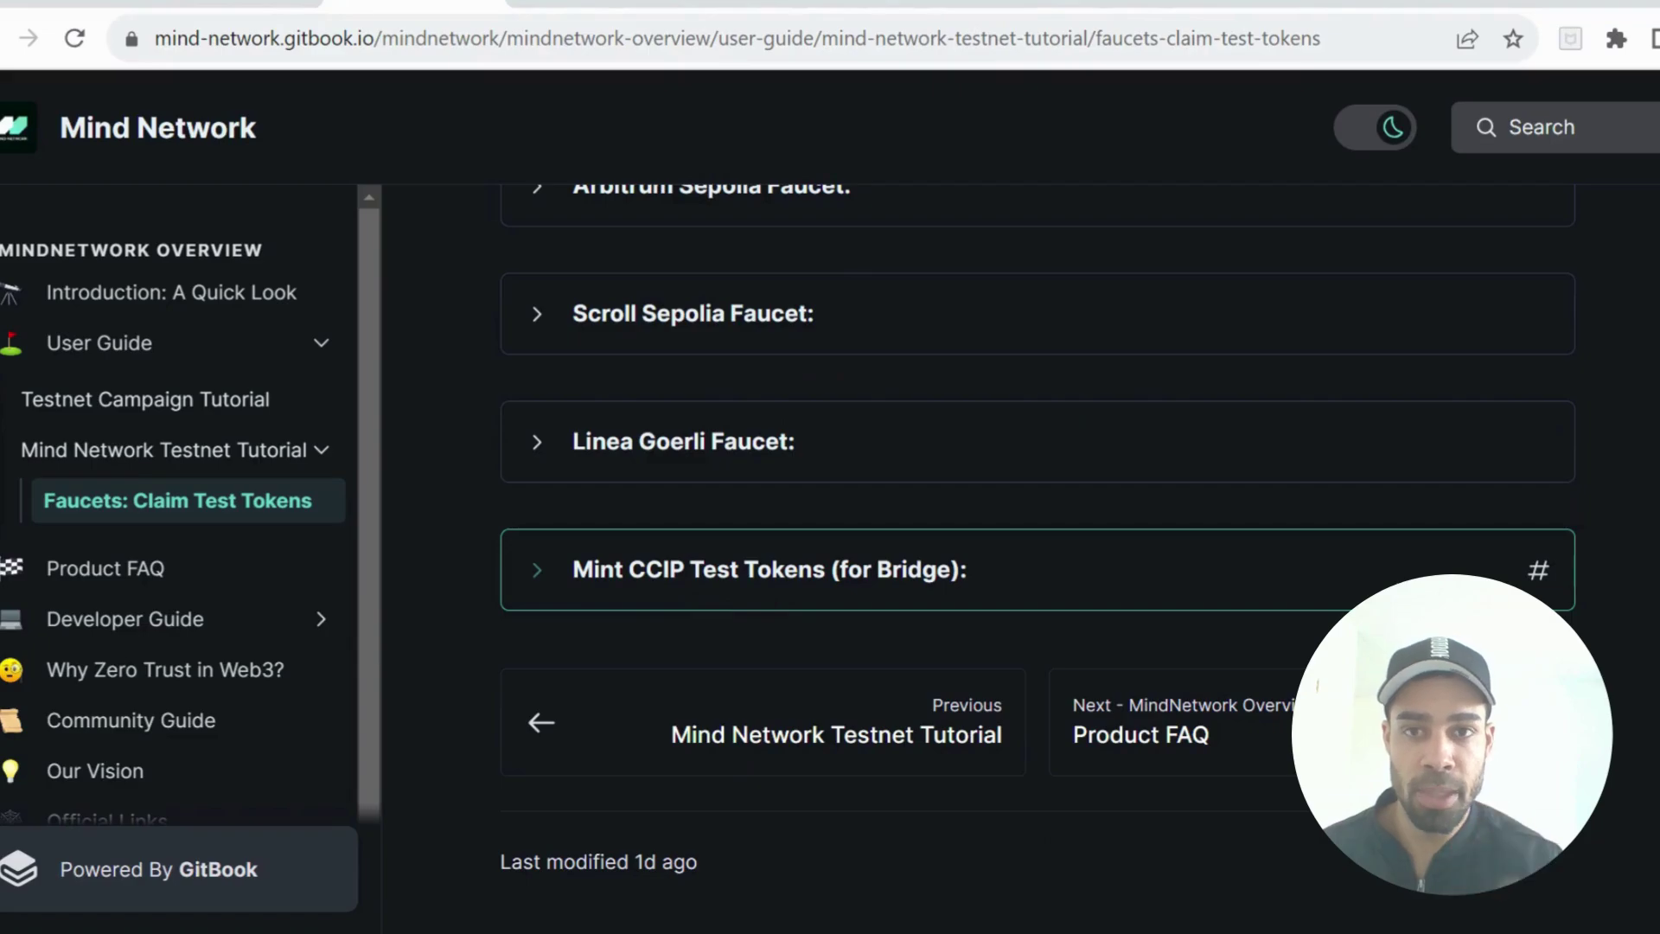
pyautogui.click(934, 10)
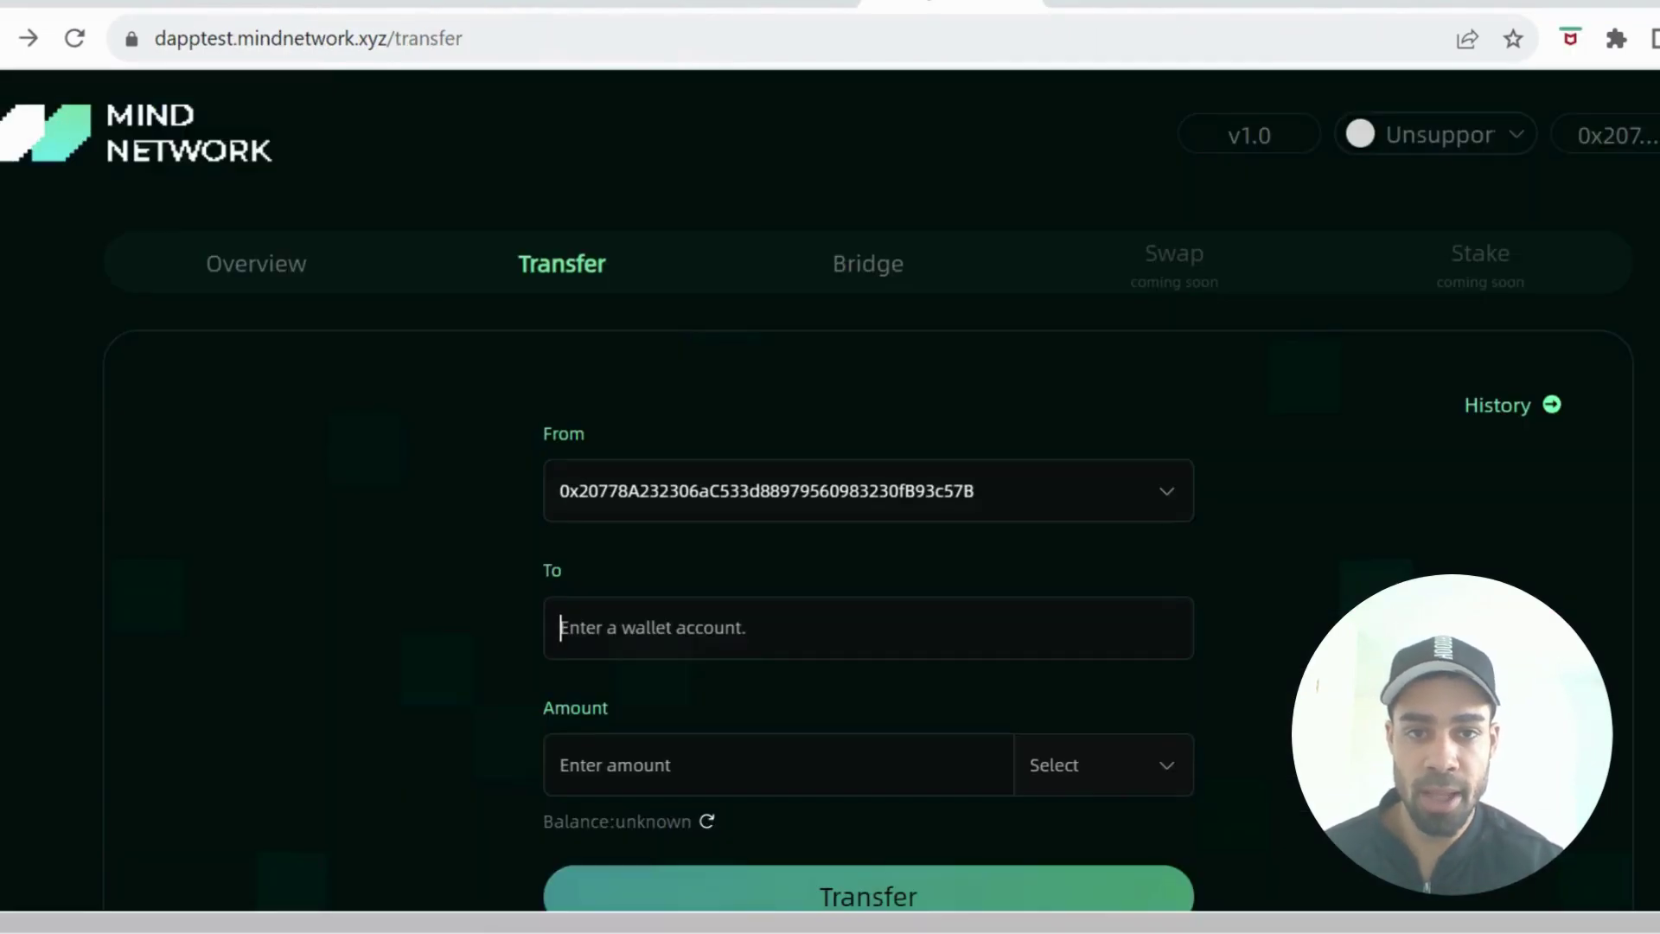
# Step: Open the bridge form and keep the Public Chain to Public Chain protocol
pyautogui.click(858, 273)
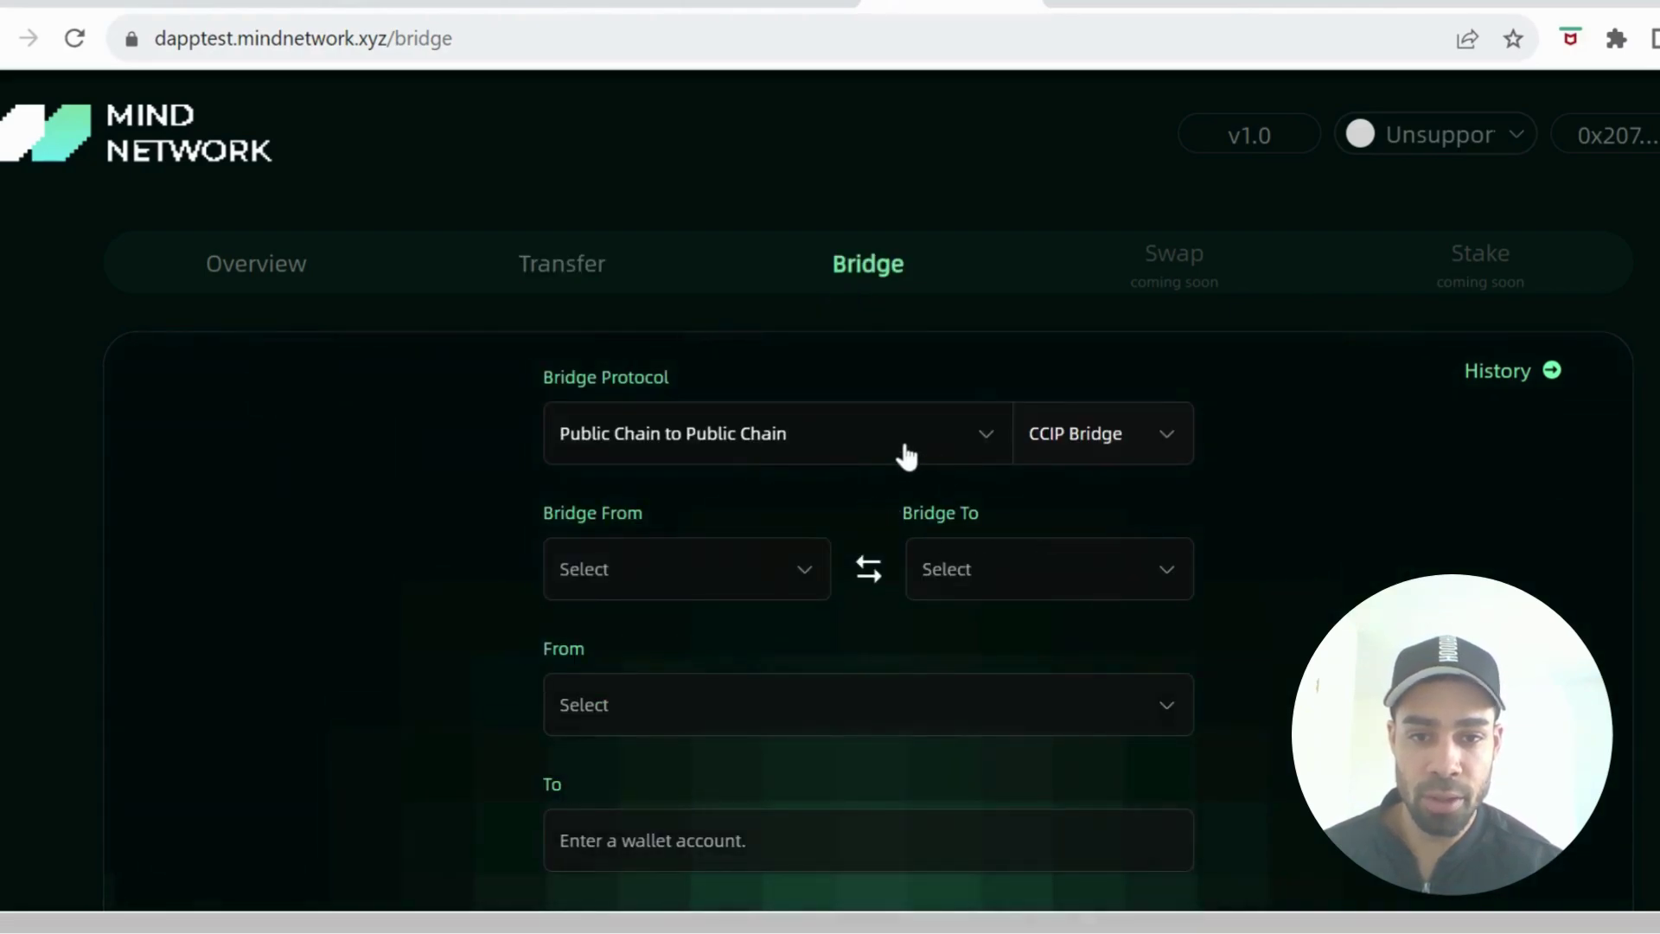
pyautogui.click(903, 451)
pyautogui.click(834, 516)
pyautogui.scroll(-2, 833, 517)
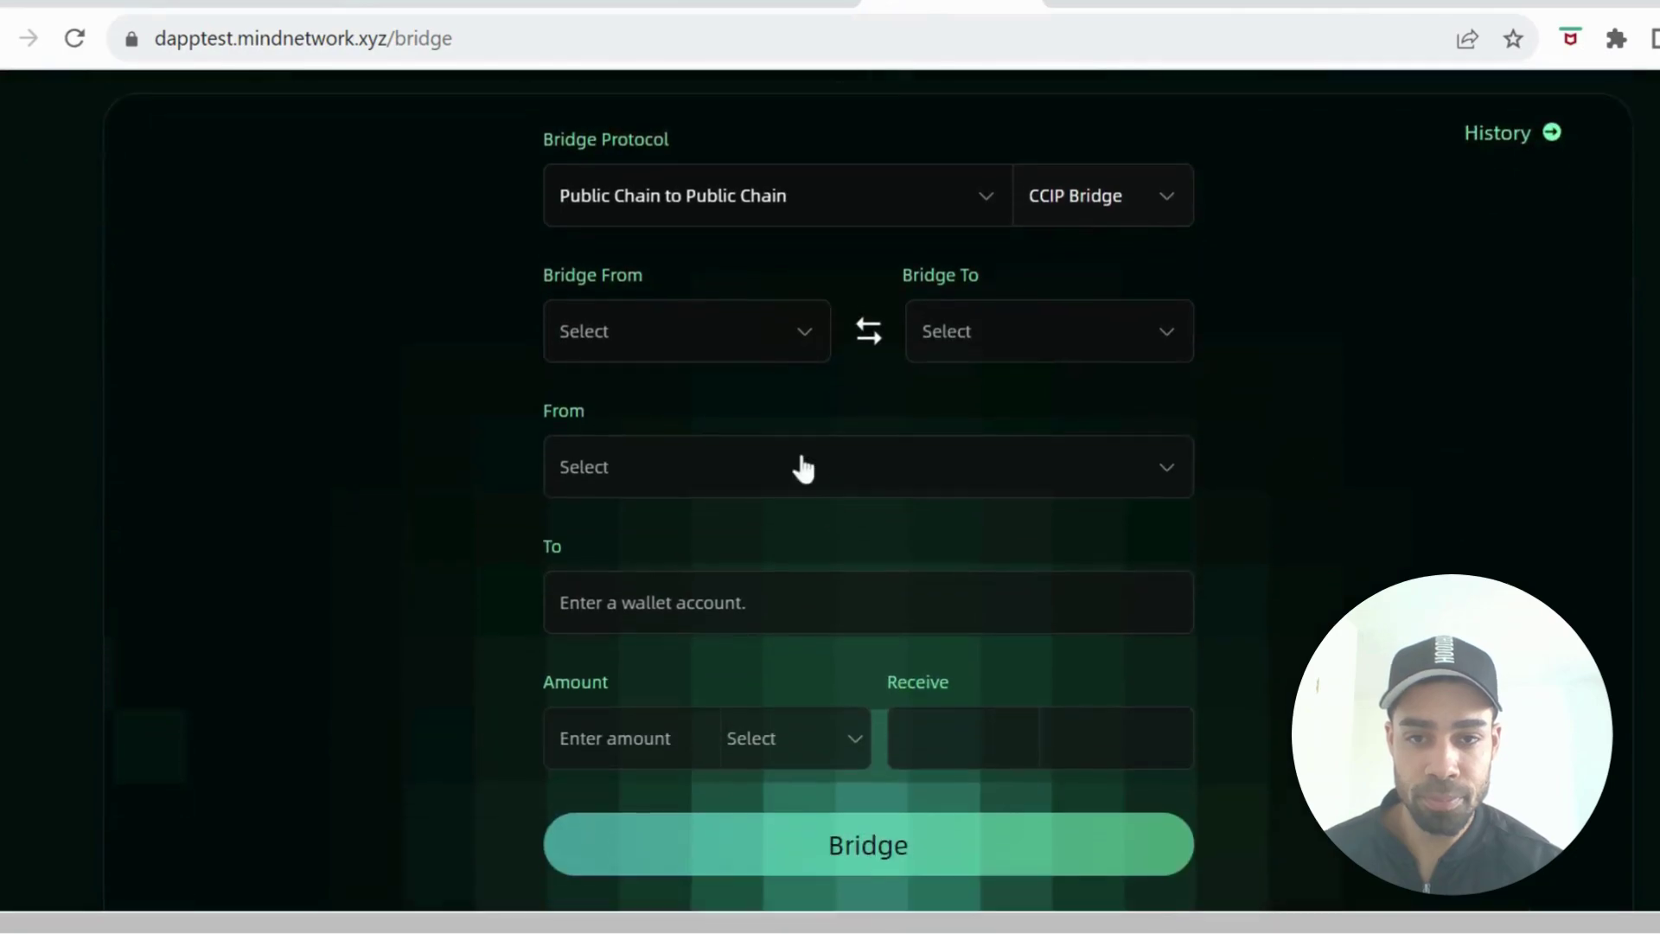
# Step: Set Arbitrum Sepolia as the bridge source, leaving the destination unchosen
pyautogui.click(765, 338)
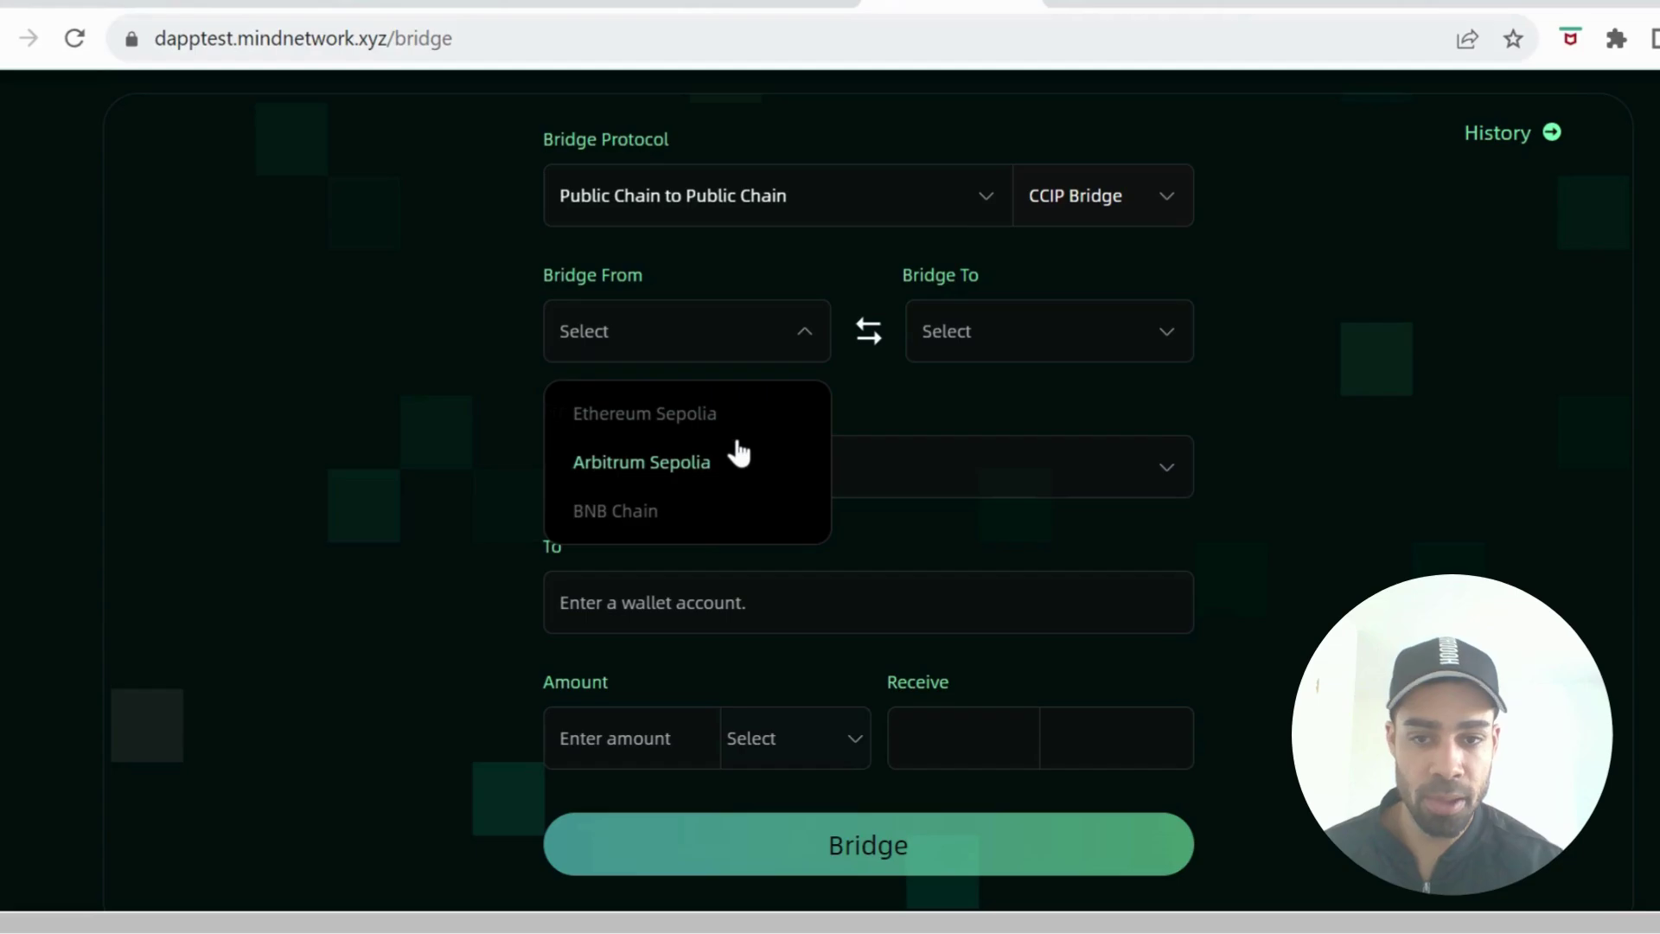
pyautogui.click(722, 478)
pyautogui.click(1017, 324)
pyautogui.scroll(2, 1017, 324)
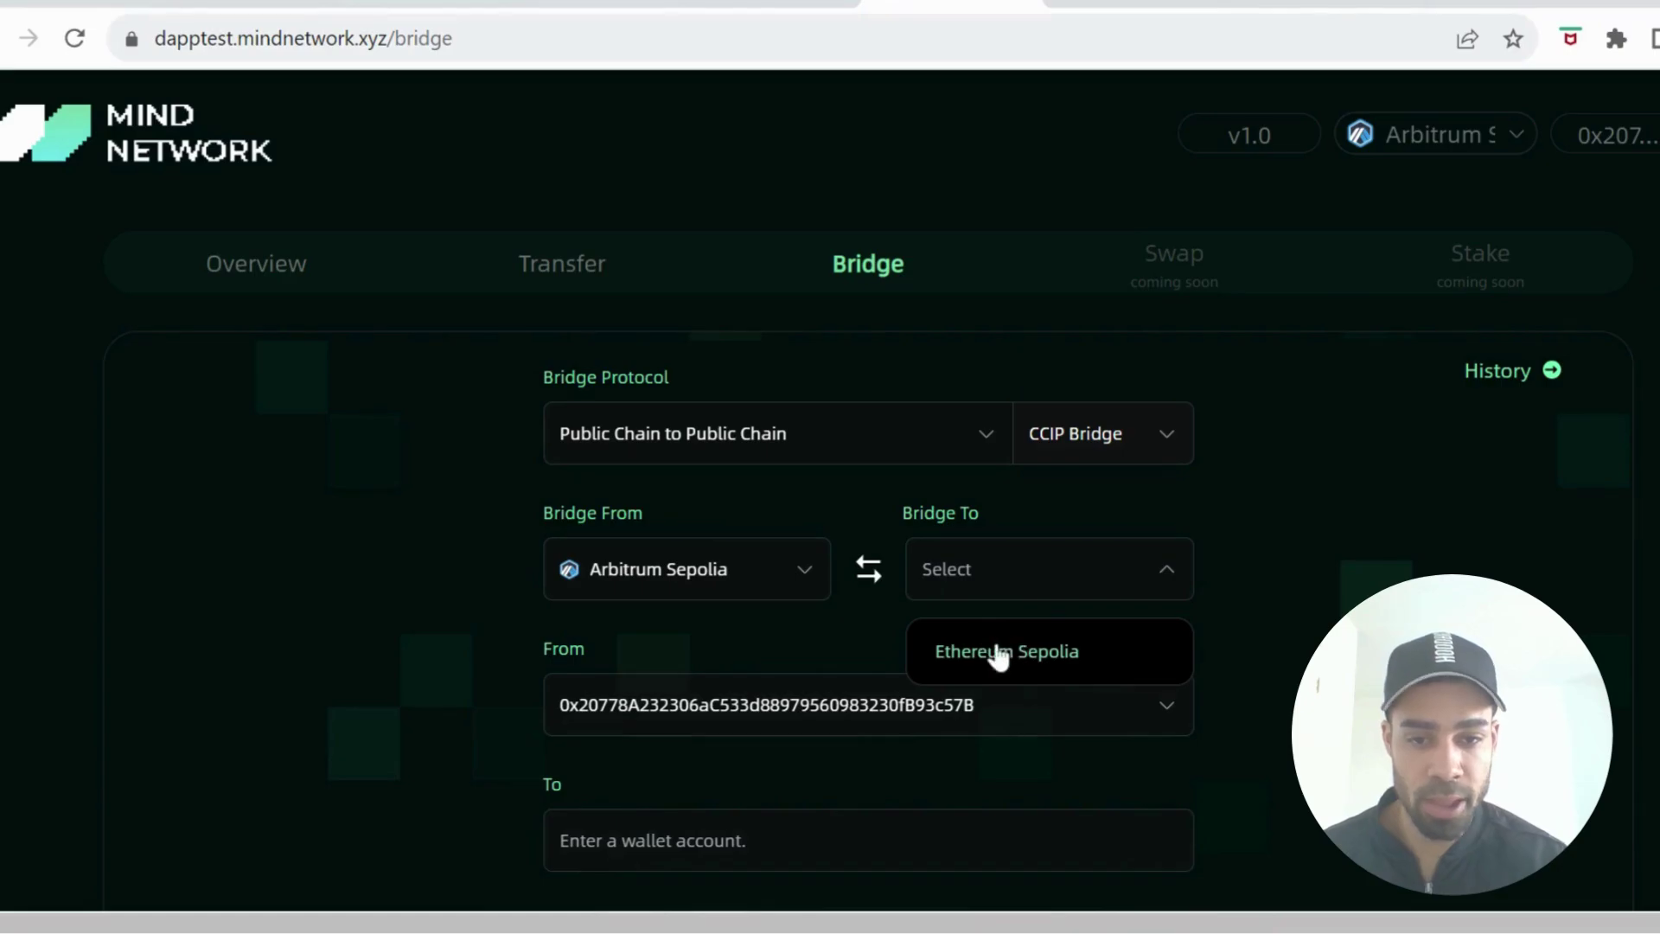
pyautogui.scroll(-1, 1025, 661)
pyautogui.click(1021, 659)
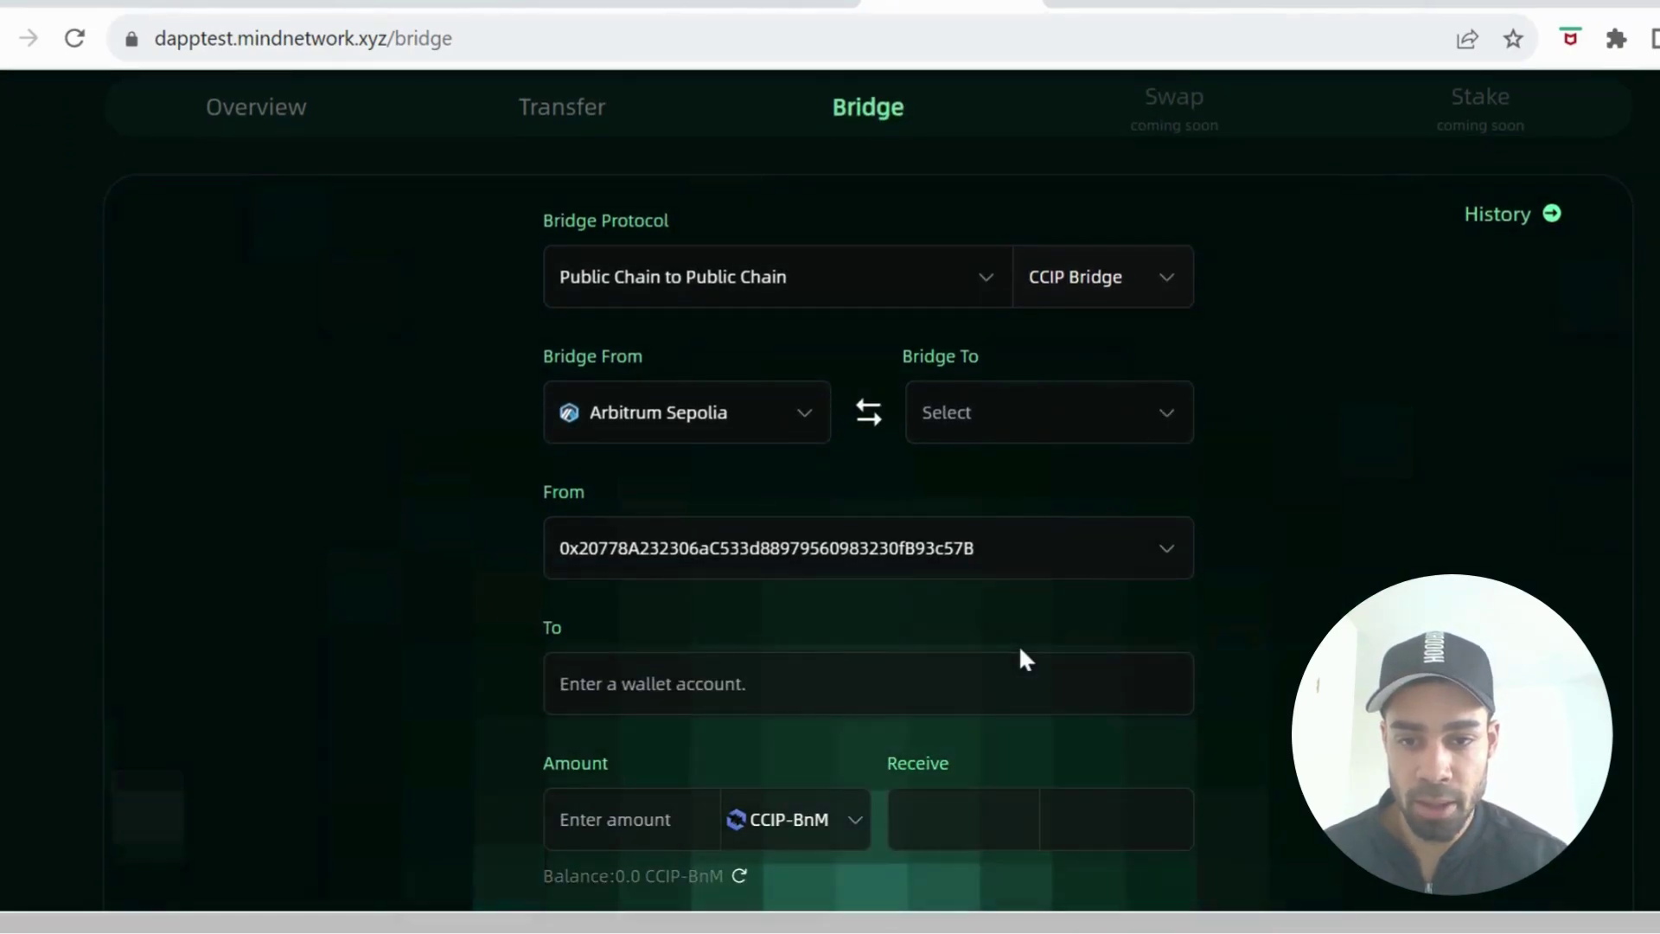
pyautogui.scroll(-2, 1020, 661)
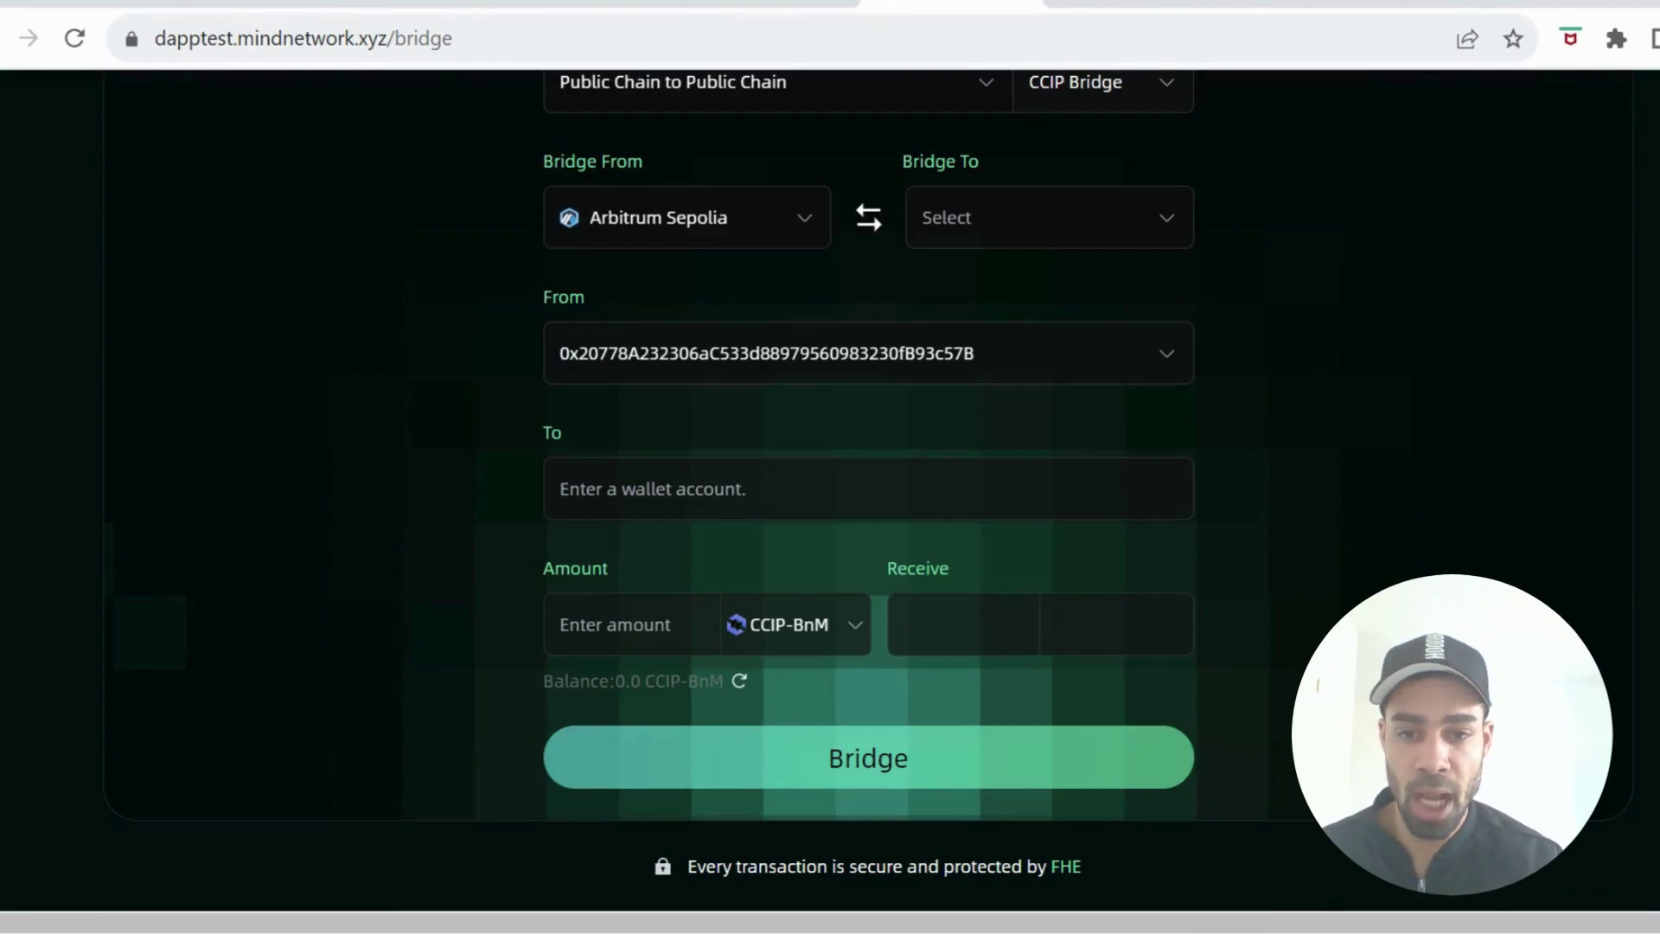
pyautogui.scroll(1, 951, 605)
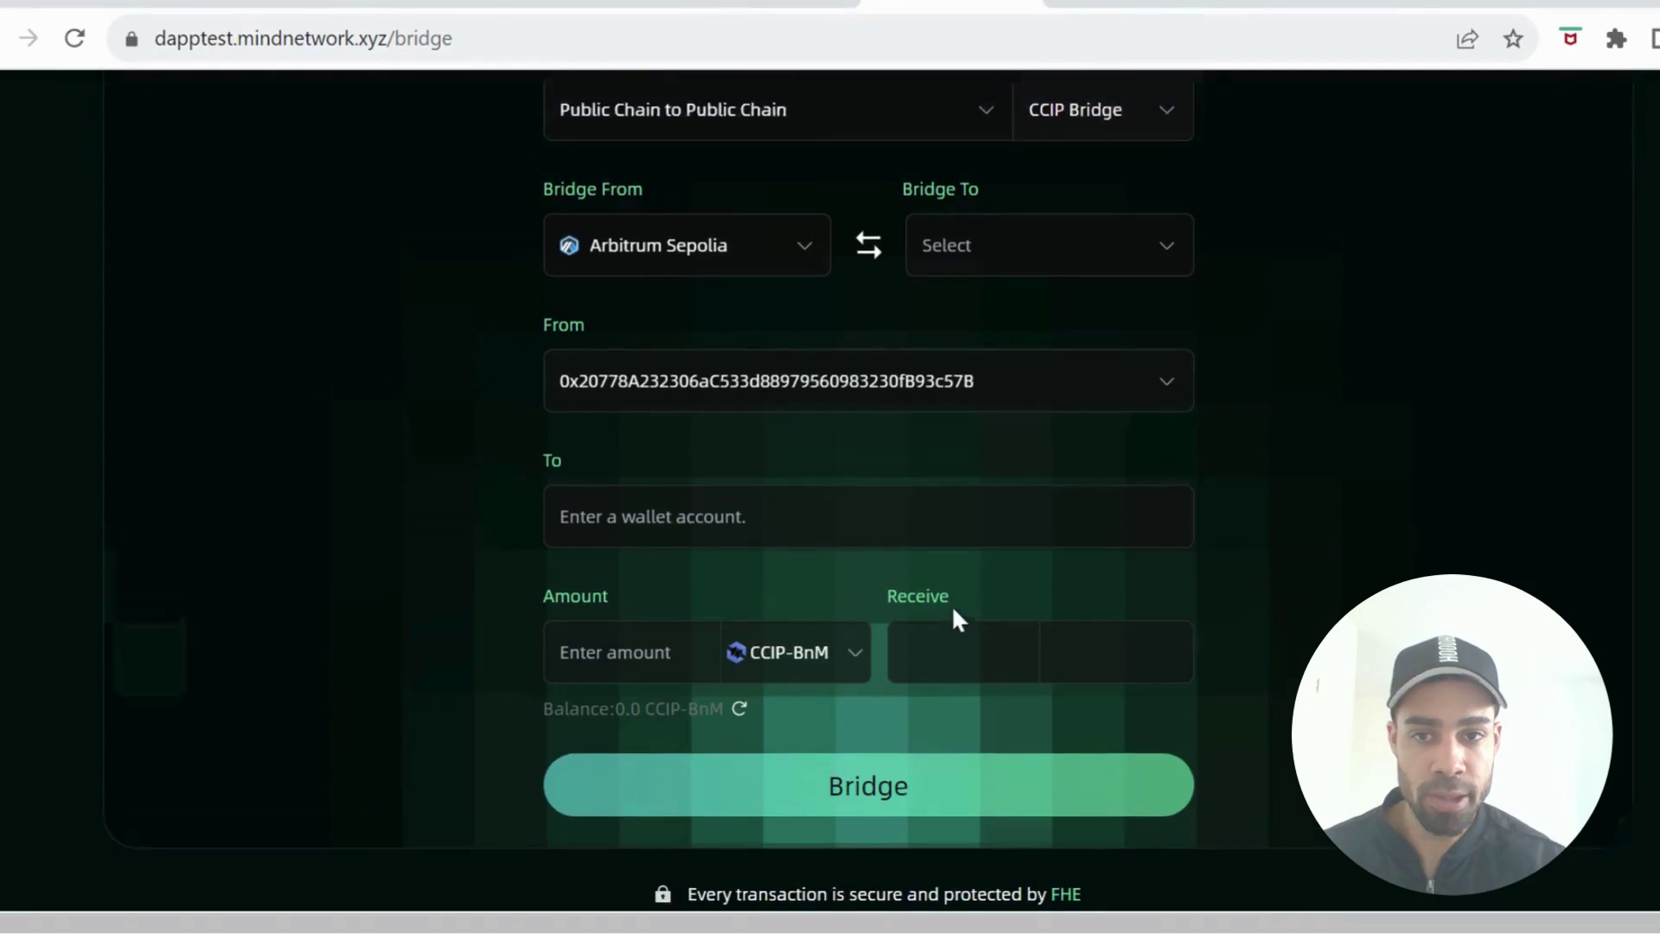
pyautogui.scroll(3, 952, 606)
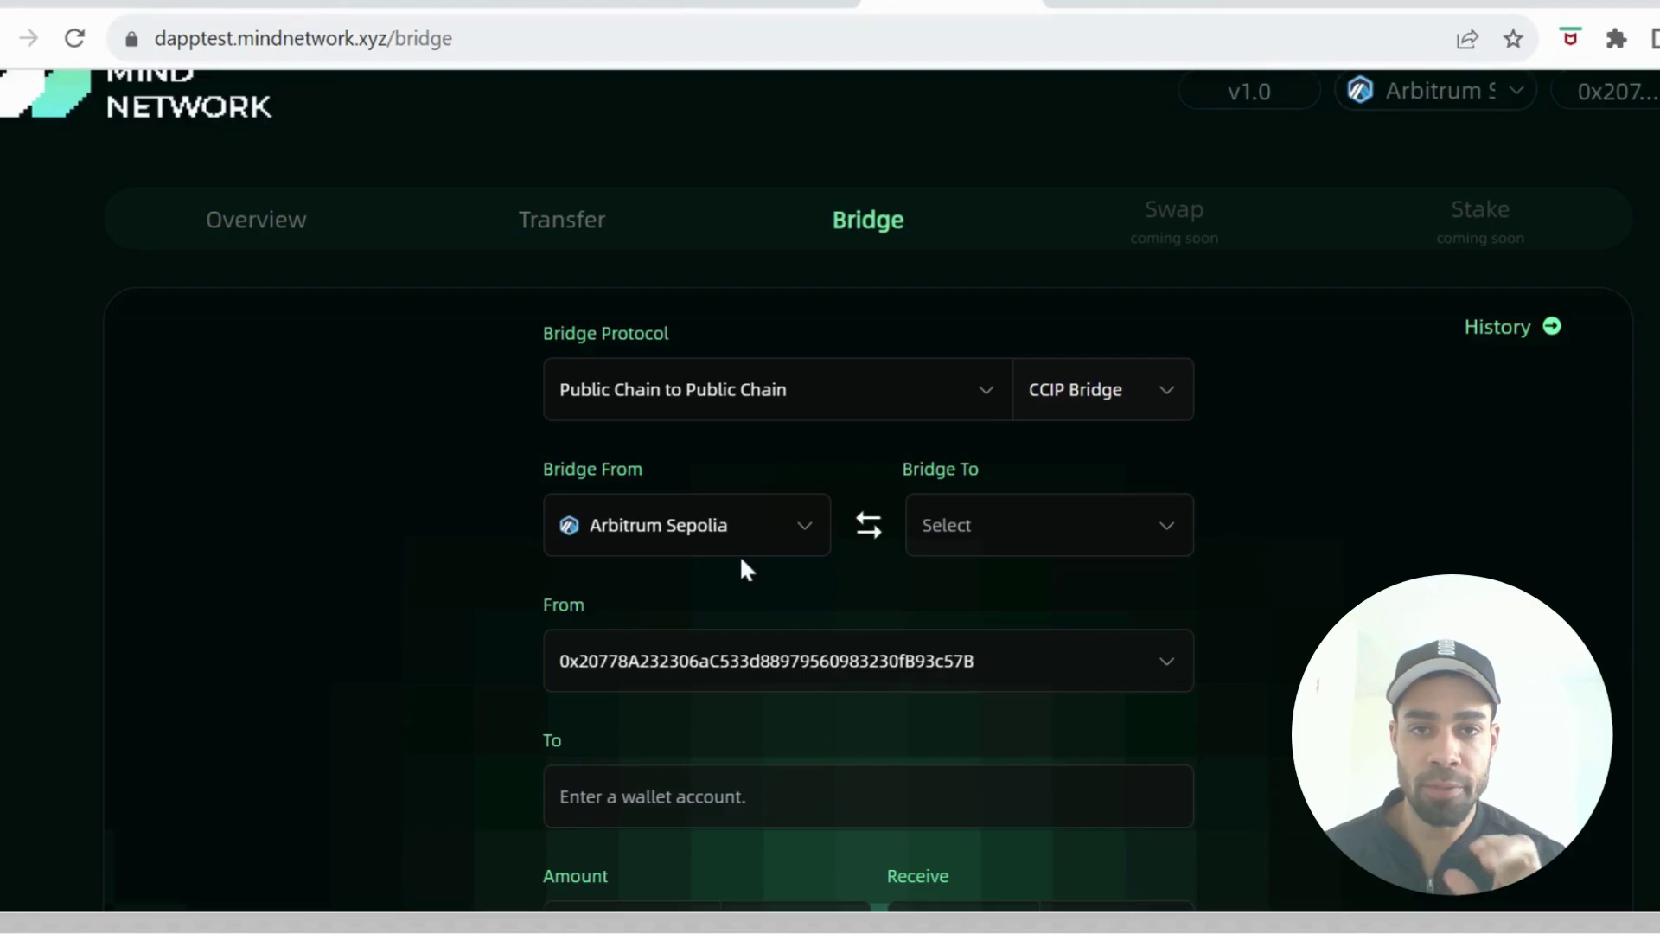
pyautogui.scroll(-2, 740, 554)
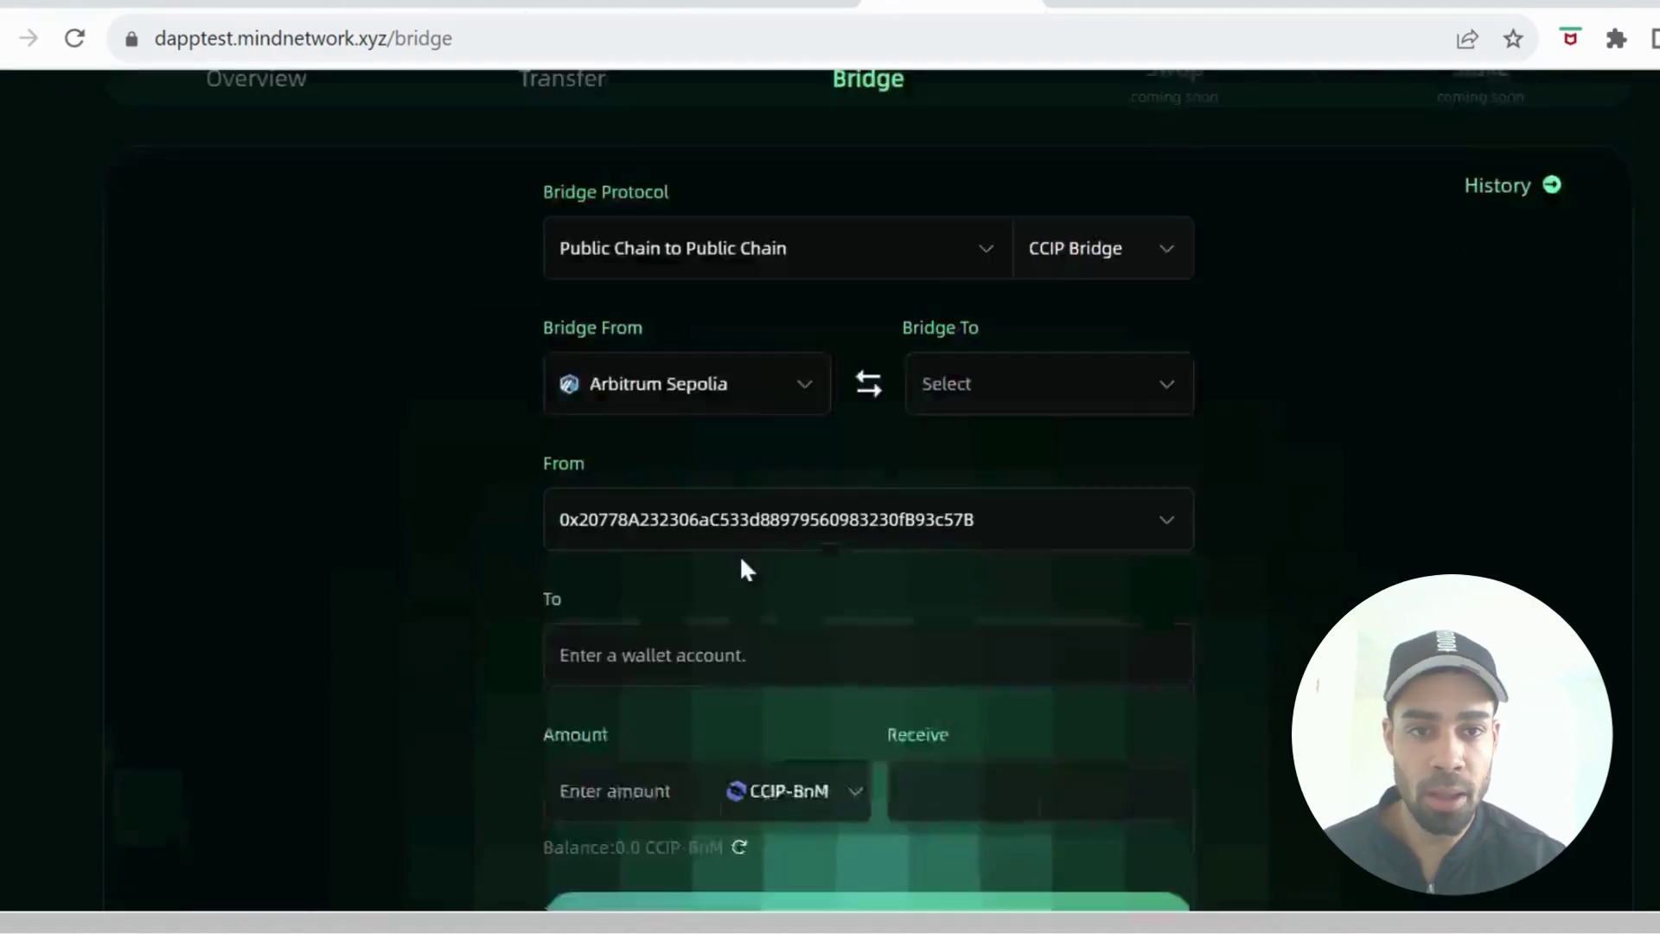
pyautogui.scroll(-2, 740, 554)
pyautogui.scroll(1, 739, 549)
pyautogui.scroll(4, 741, 549)
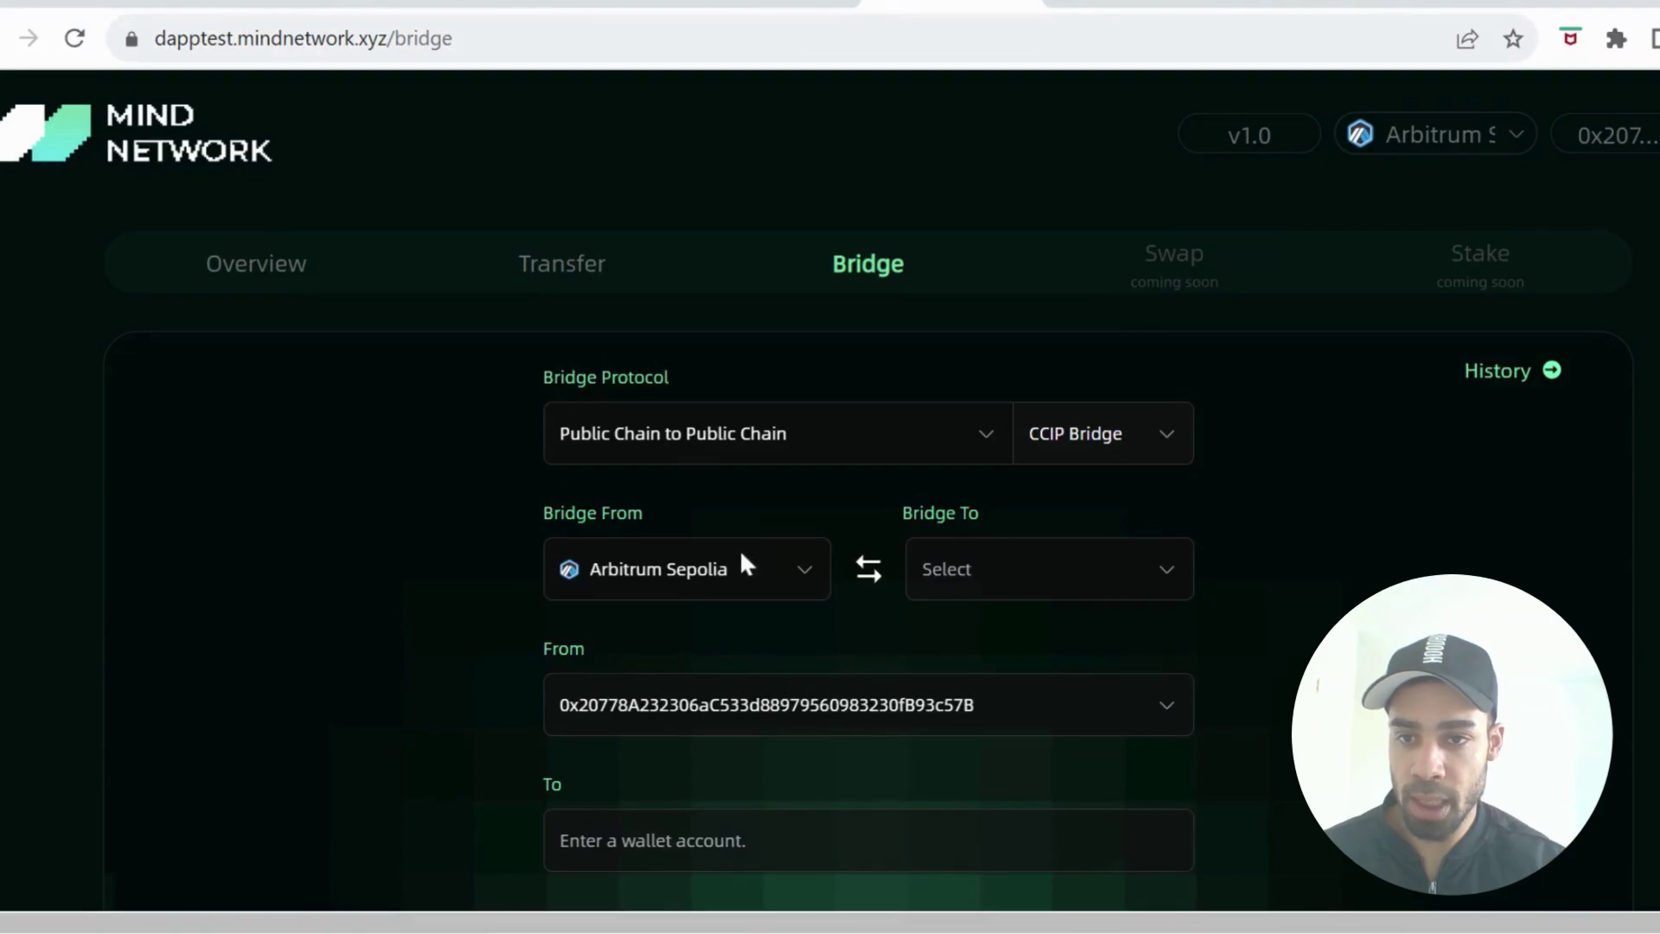
pyautogui.click(562, 263)
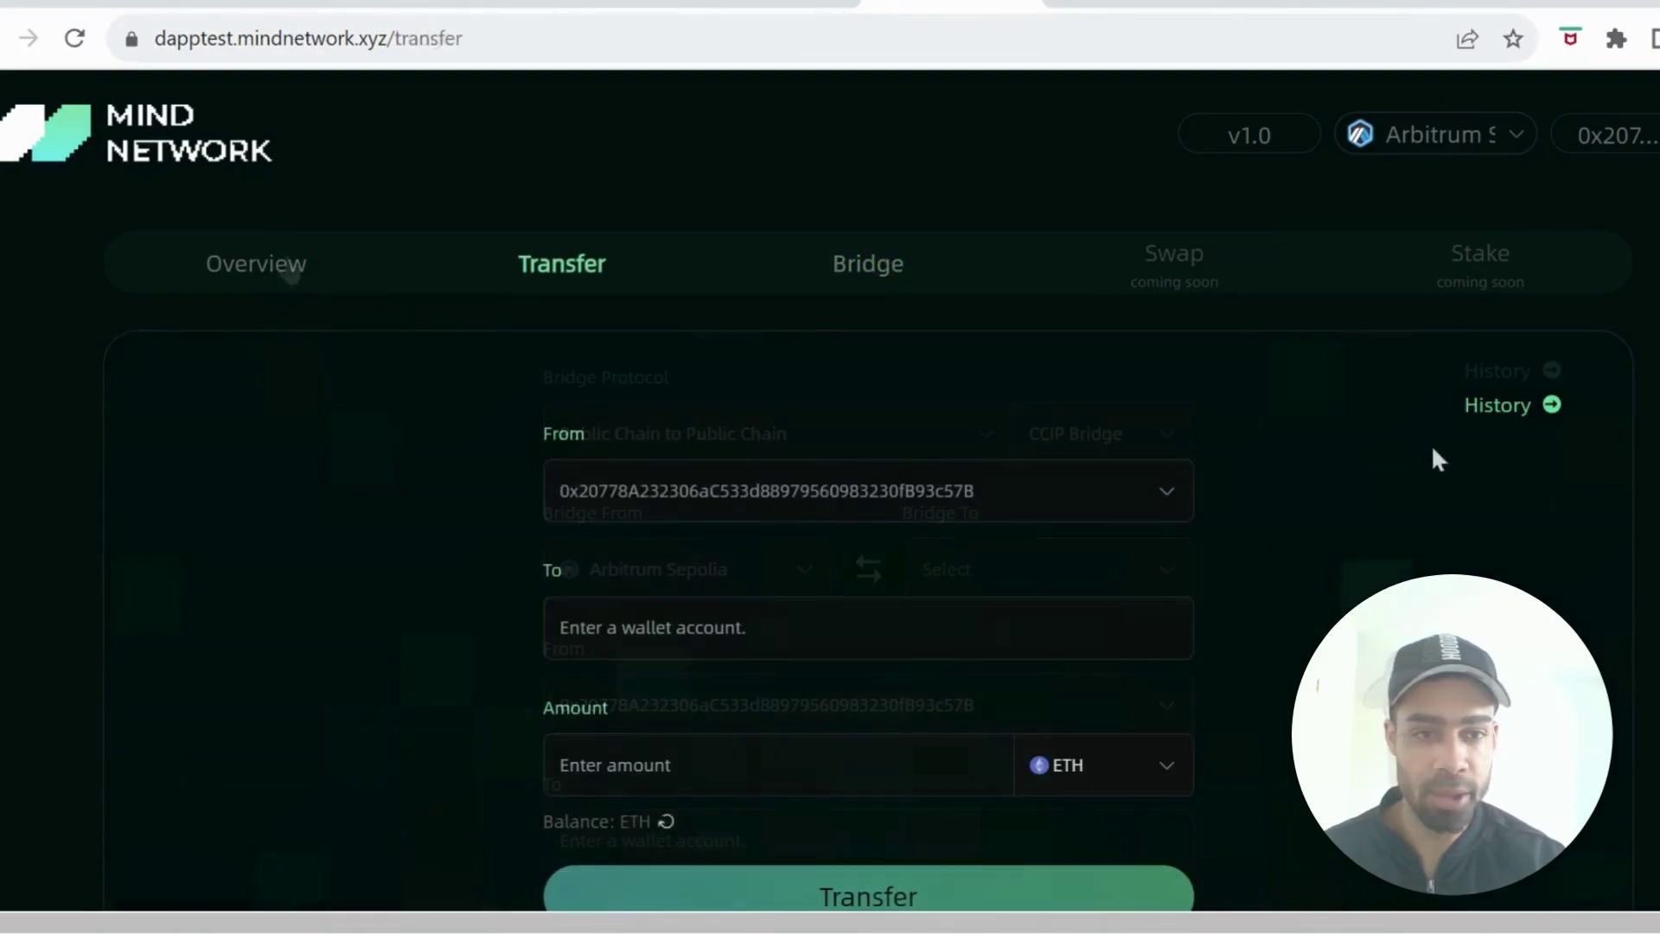
pyautogui.click(1503, 412)
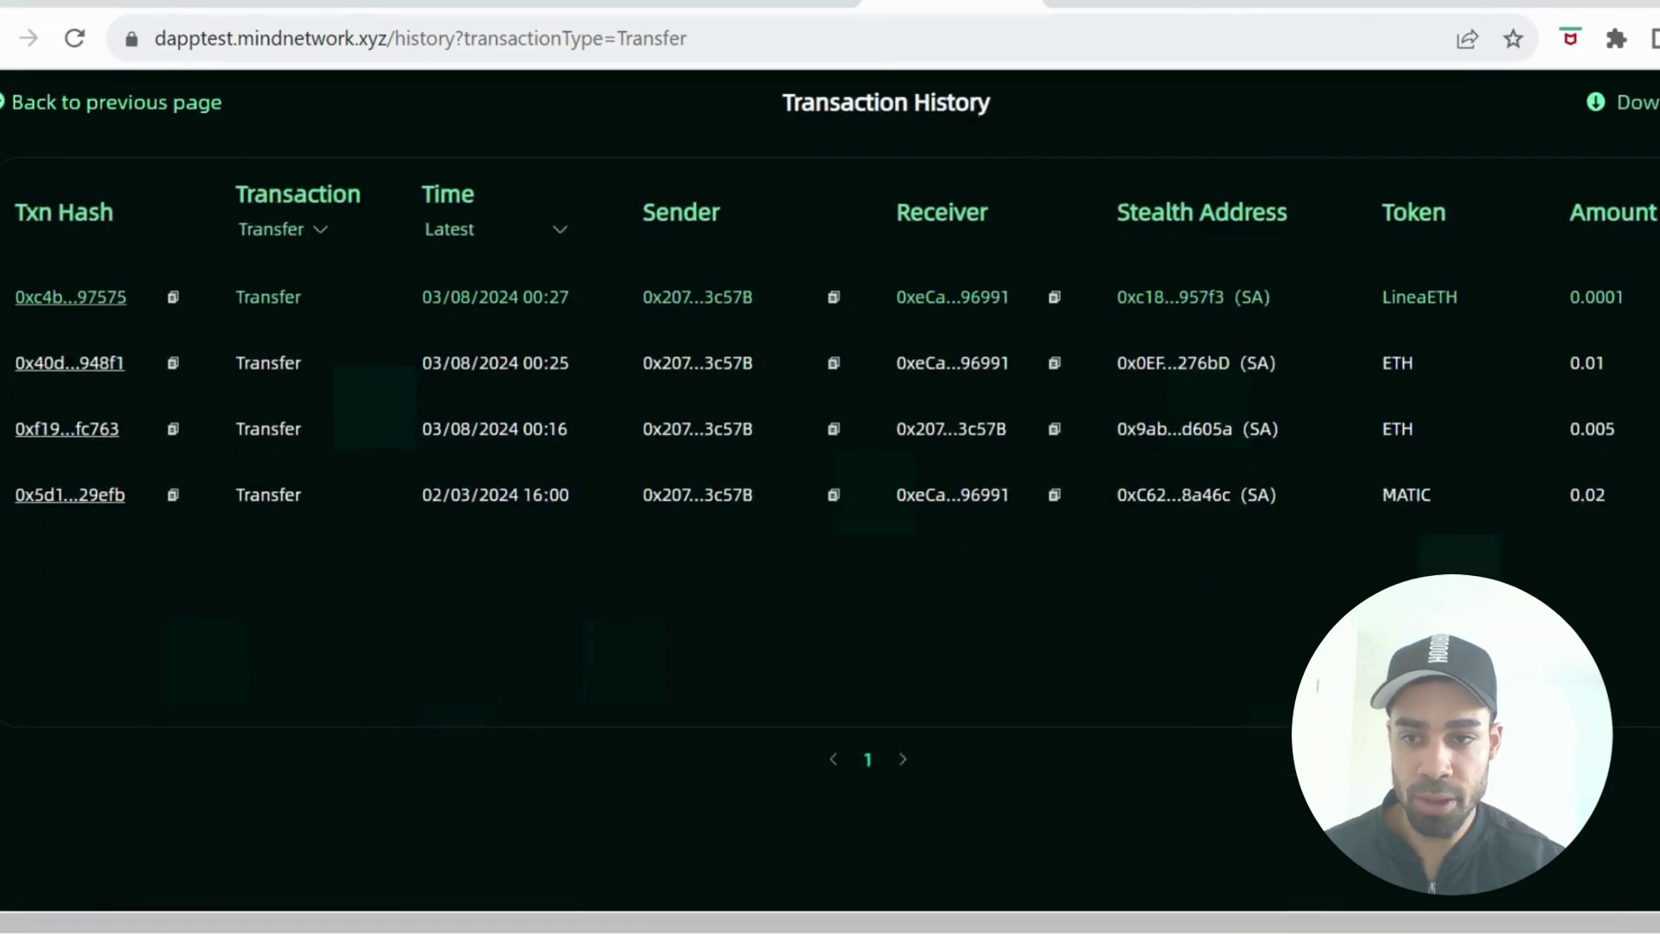
pyautogui.scroll(3, 849, 475)
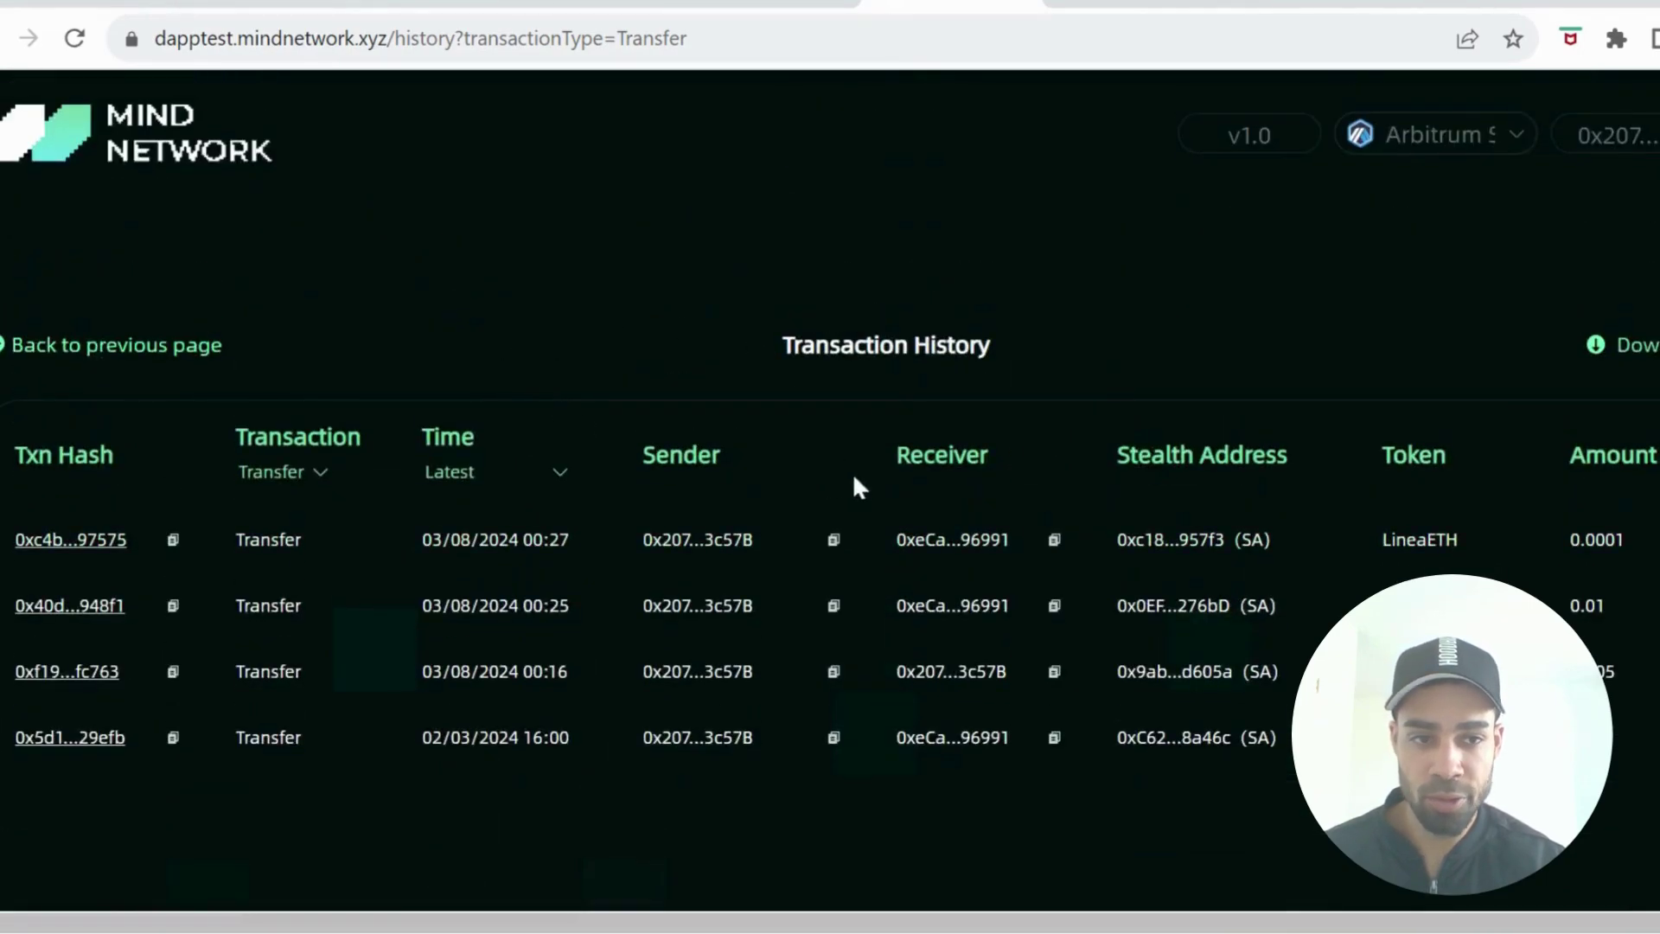
pyautogui.scroll(-3, 1154, 577)
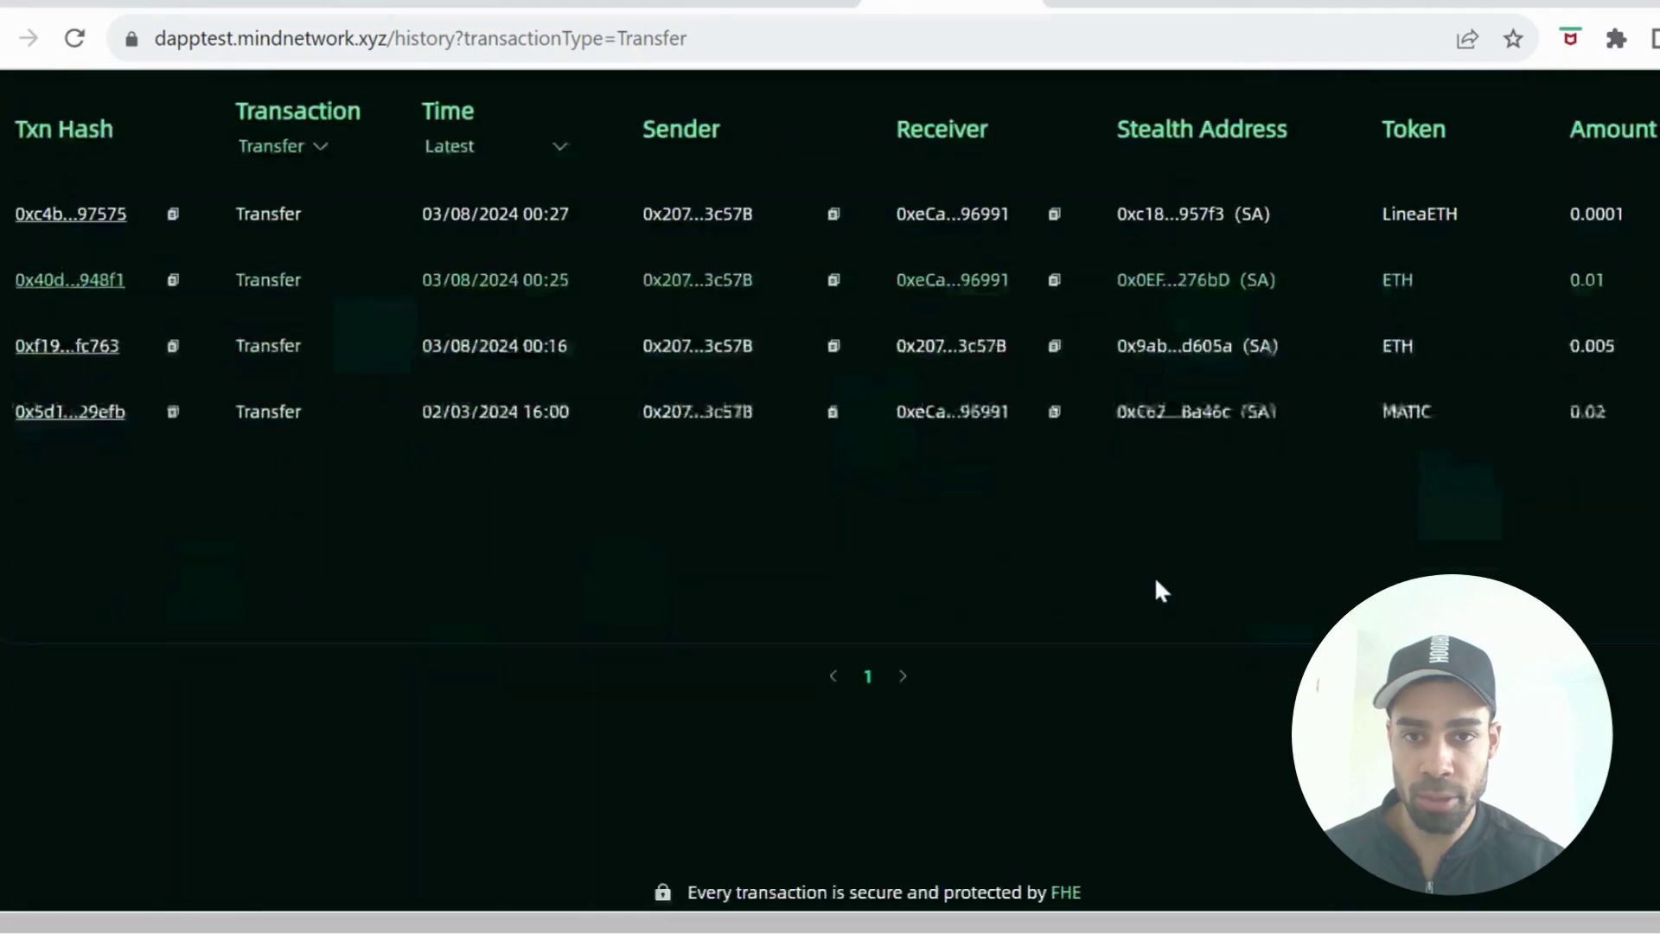
pyautogui.scroll(3, 1155, 576)
pyautogui.hotkey('alt', 'Left')
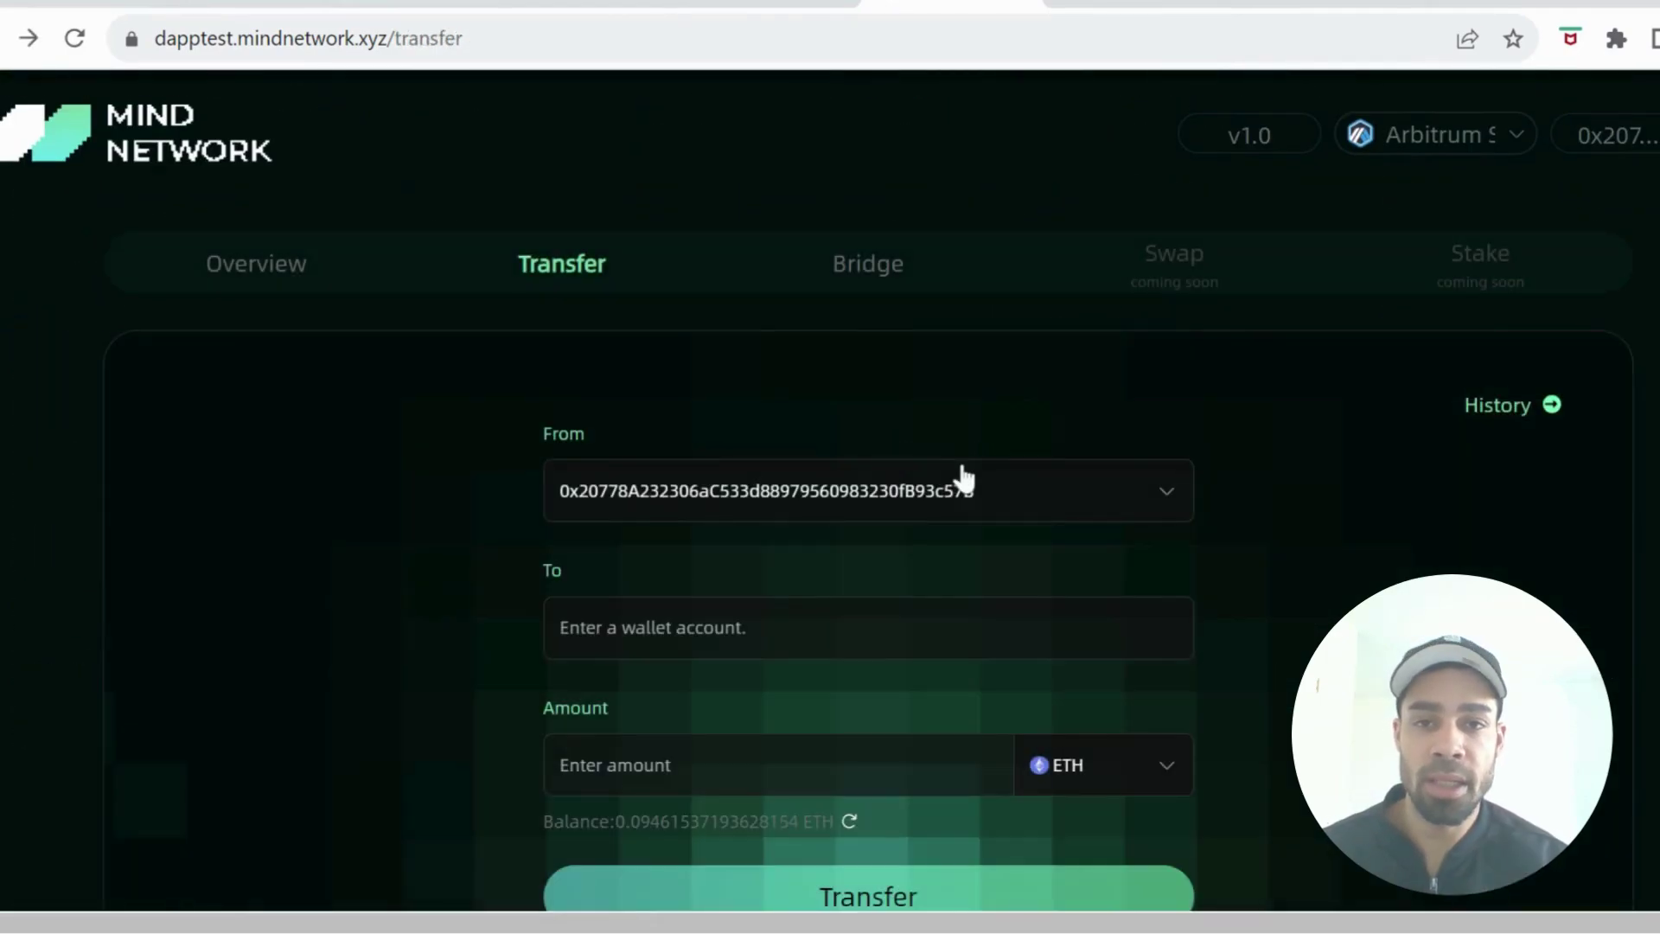